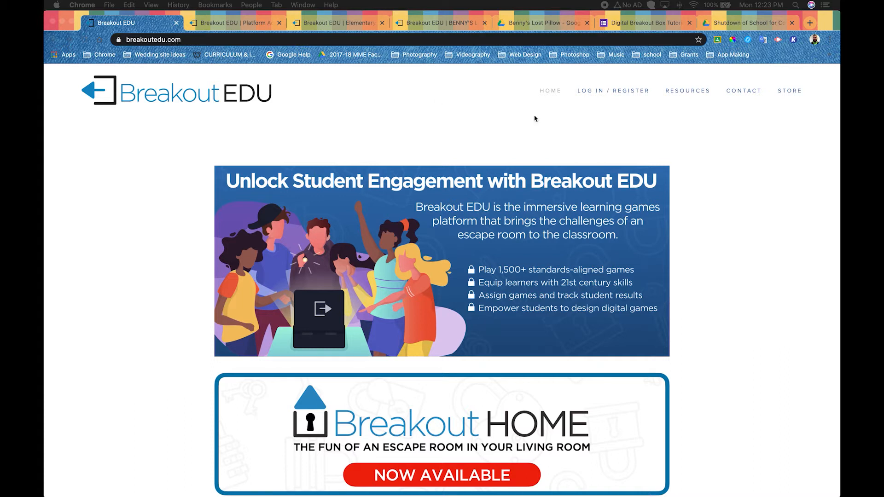
- Go to the Breakout EDU platform home page and look over the game subject categories
left_click(617, 93)
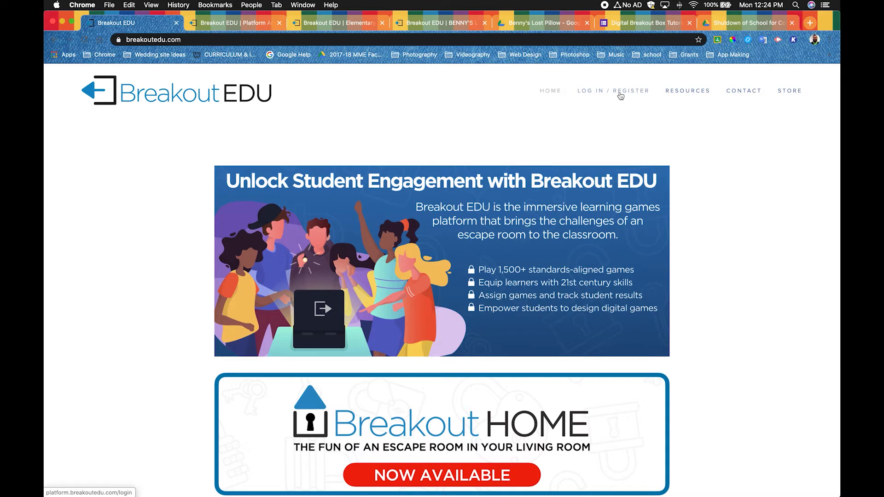
left_click(621, 95)
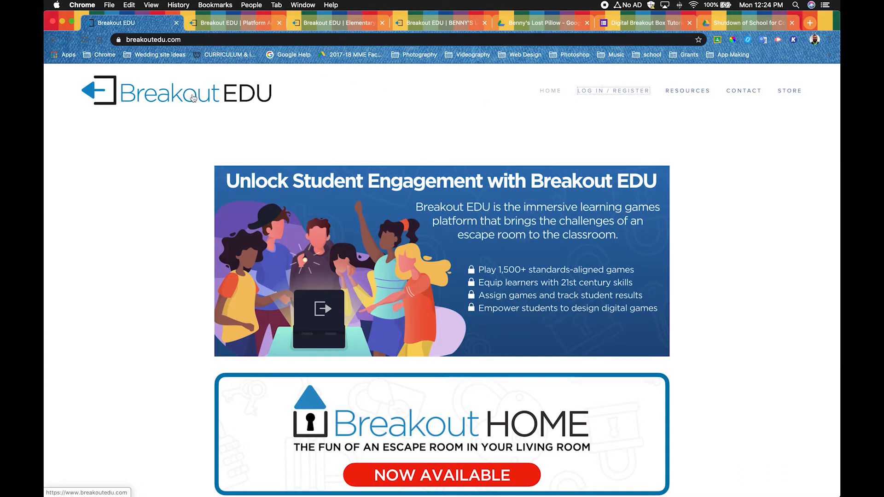
left_click(223, 23)
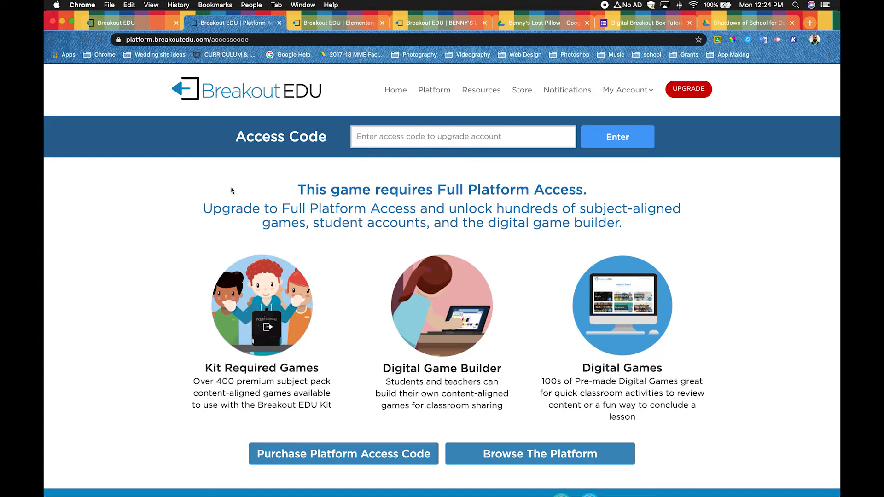
left_click(232, 92)
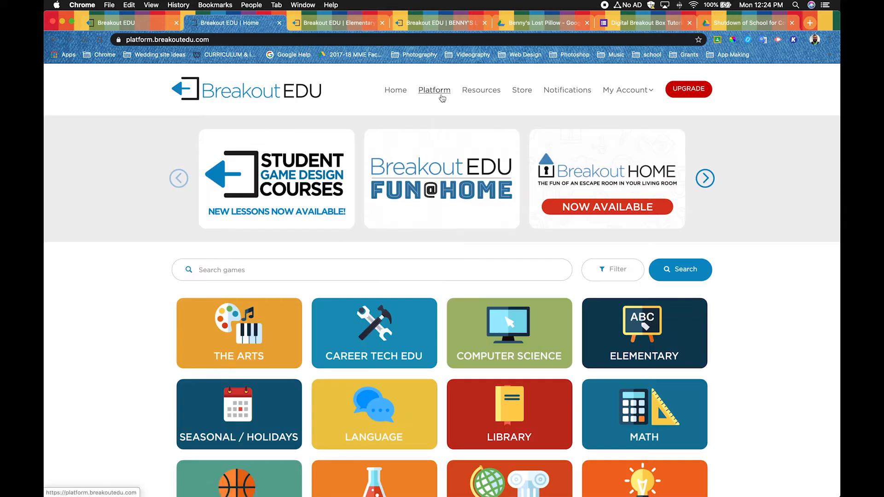
scroll(445, 238, "down", 2)
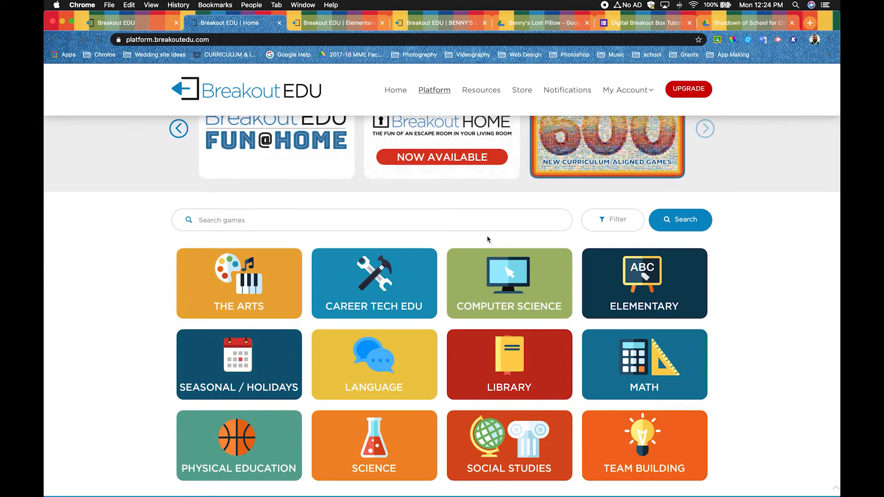
scroll(481, 238, "down", 1)
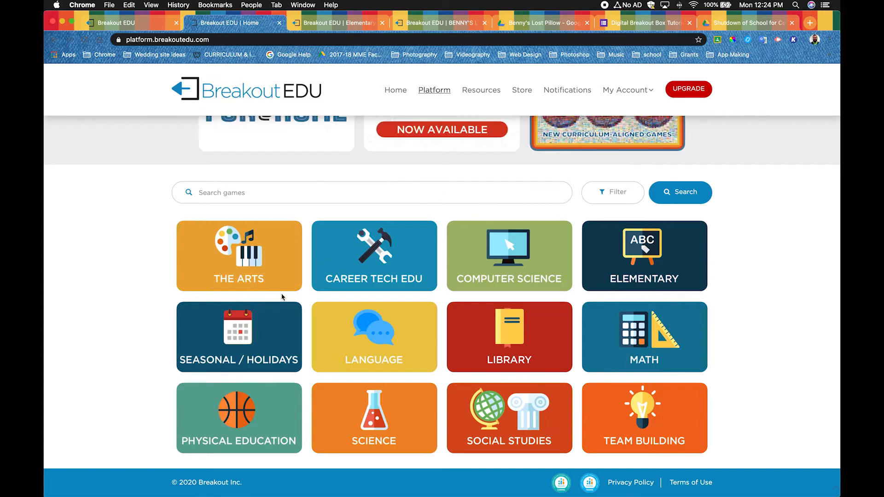
- Examine the game search filters for grade level, subject area and game type, then hide them again
left_click(263, 194)
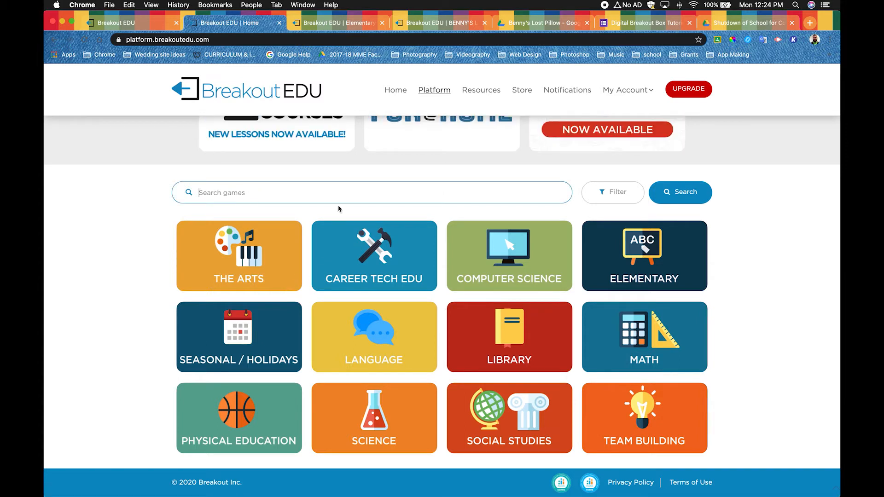
left_click(620, 194)
left_click(604, 199)
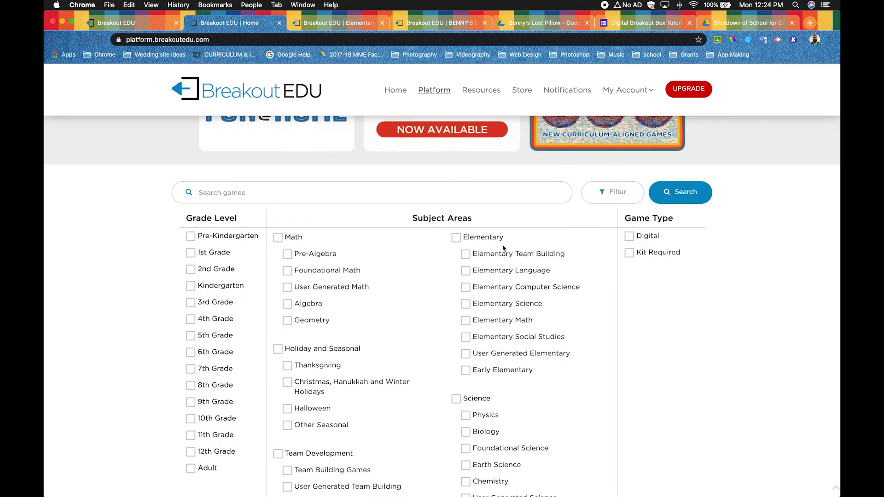
scroll(406, 281, "down", 2)
scroll(406, 280, "down", 2)
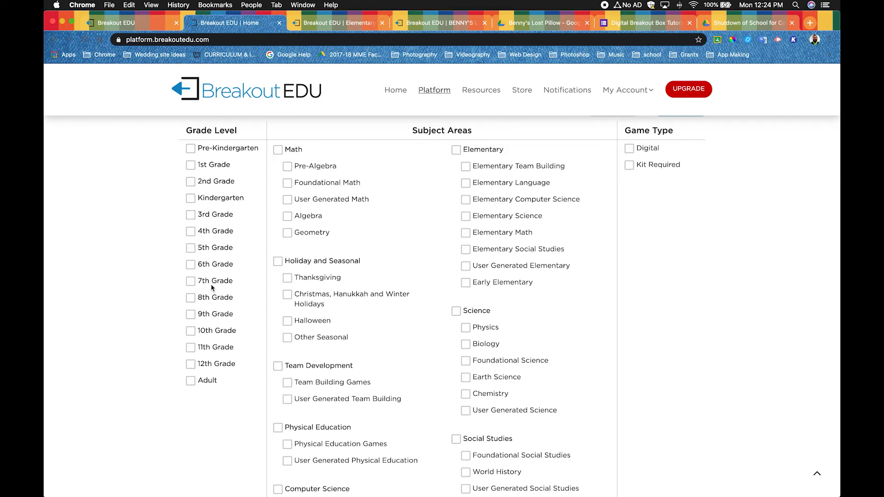
scroll(431, 378, "down", 8)
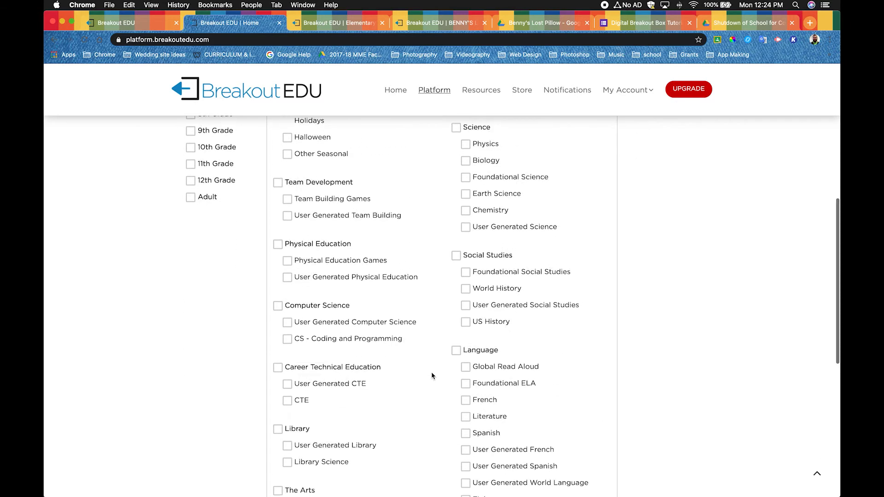
scroll(431, 375, "up", 10)
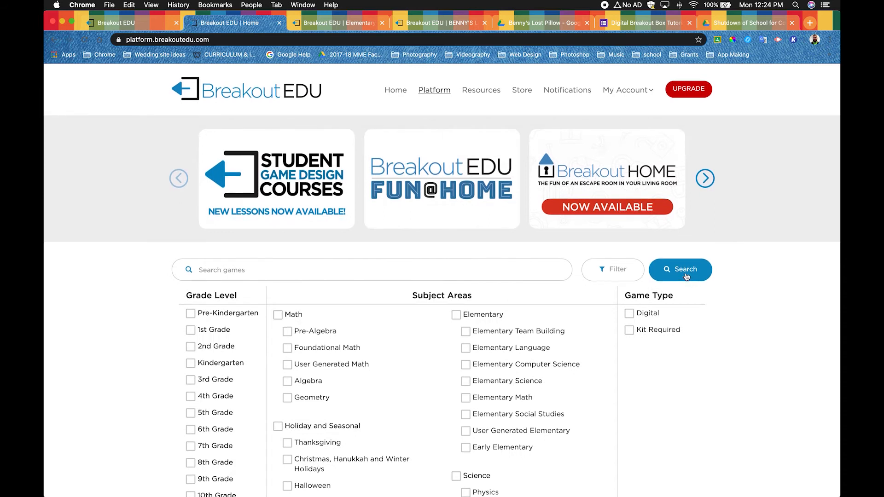
left_click(614, 274)
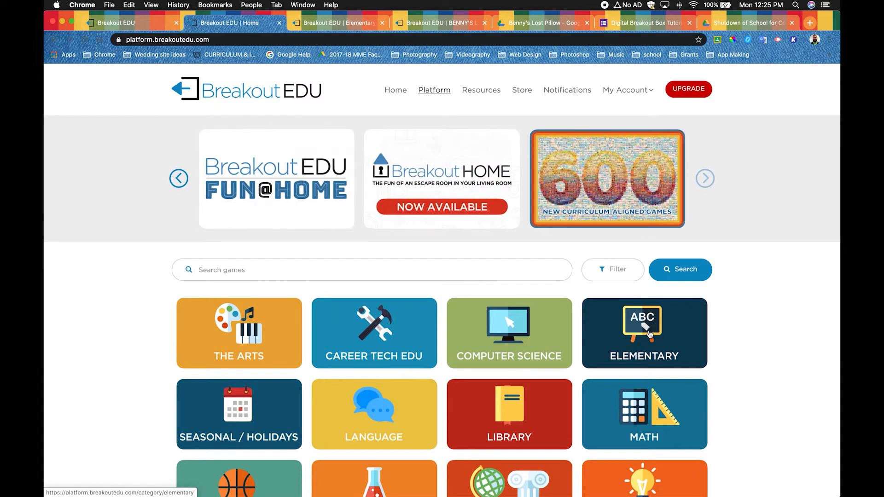
- Browse the Elementary Language games in the Elementary category, then bring up the Benny's Lost Pillow game page
left_click(647, 338)
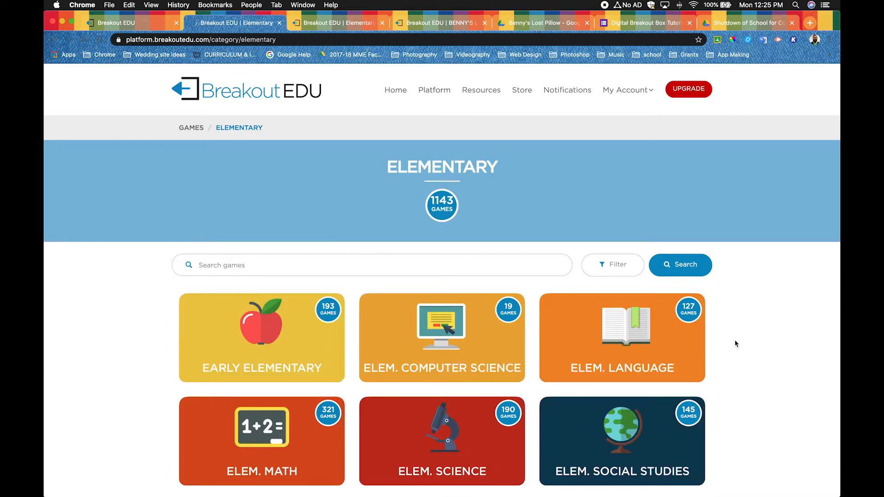
scroll(555, 398, "down", 3)
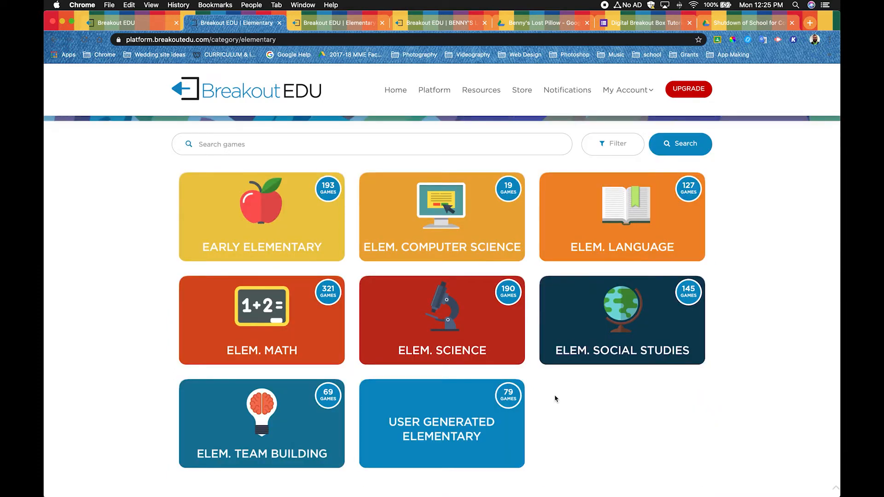
left_click(622, 231)
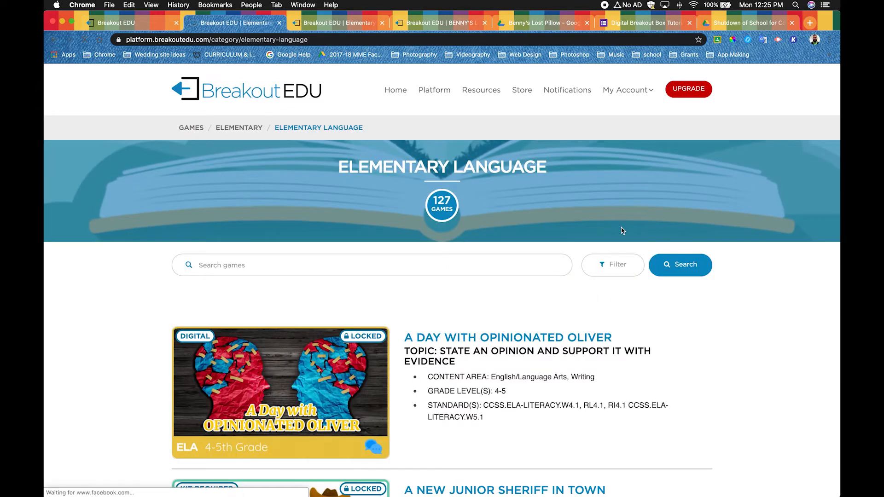
scroll(680, 343, "down", 3)
scroll(680, 344, "down", 1)
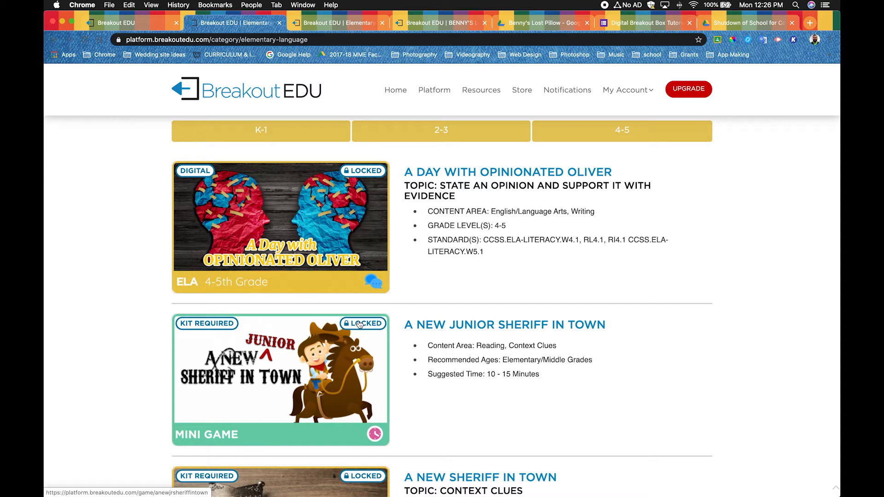
scroll(359, 325, "down", 15)
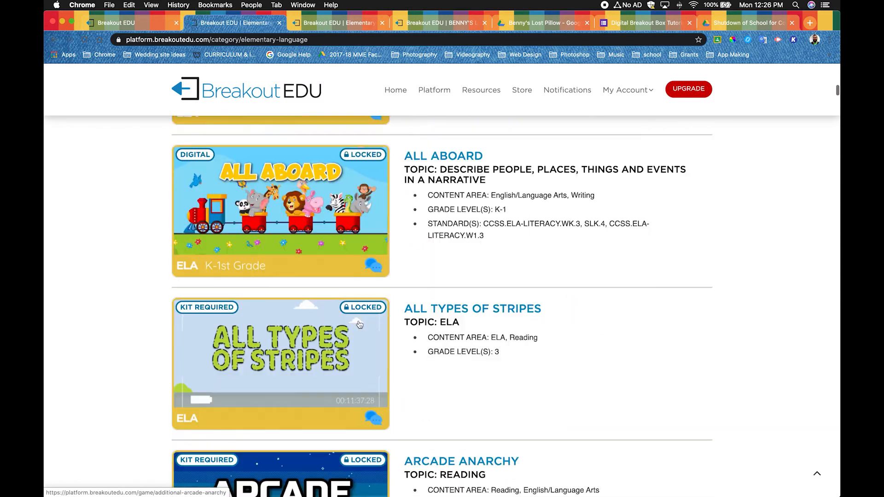
scroll(360, 324, "down", 10)
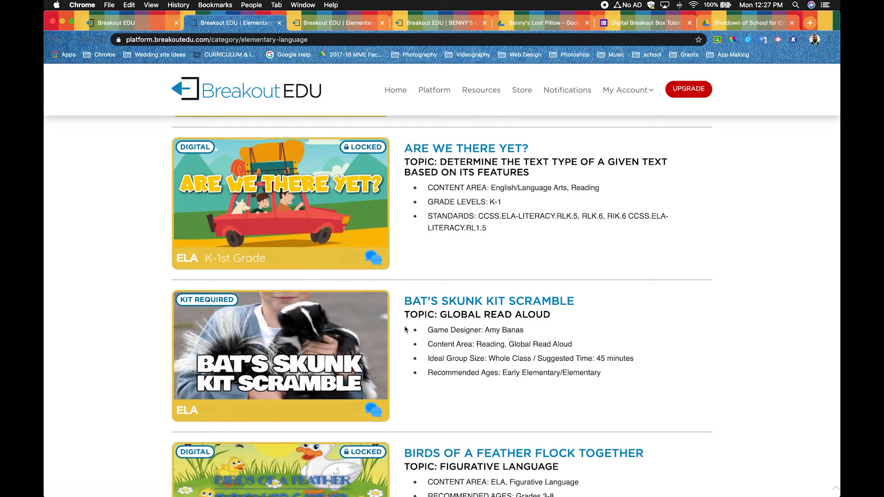
left_click(450, 23)
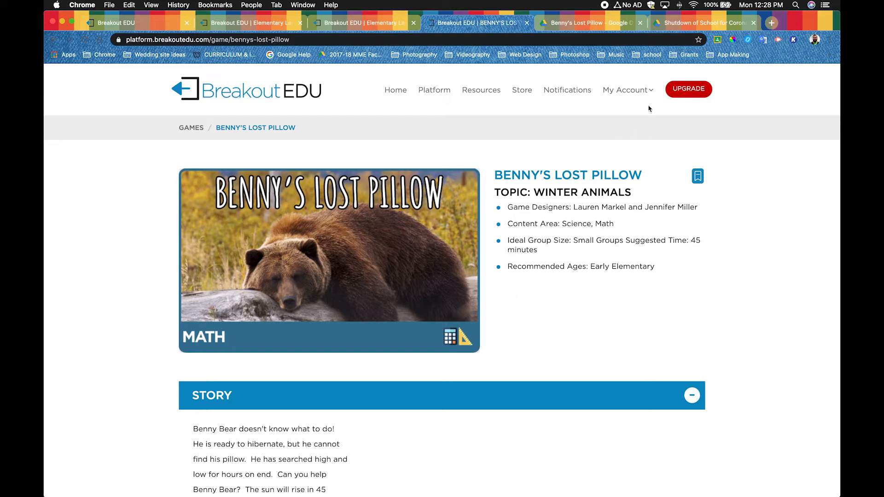
- Switch to Google Drive and create a blank Google Form in the Shutdown of School for Corona Virus folder
left_click(695, 26)
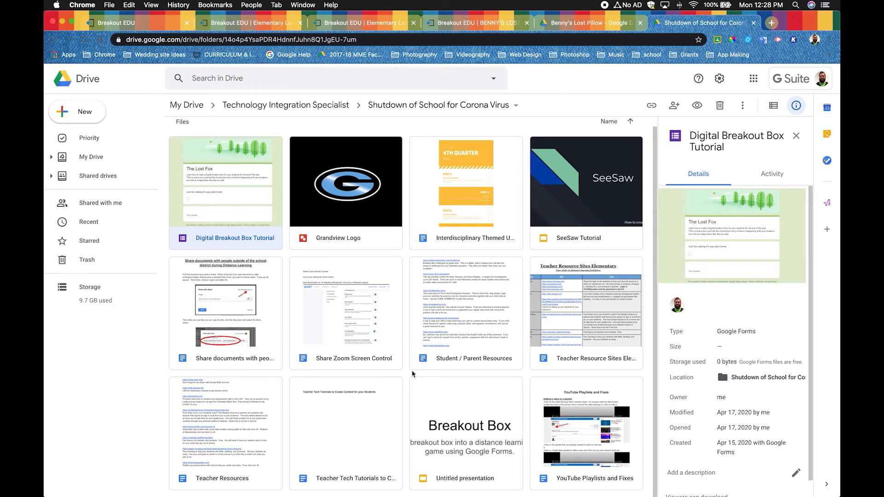
left_click(84, 114)
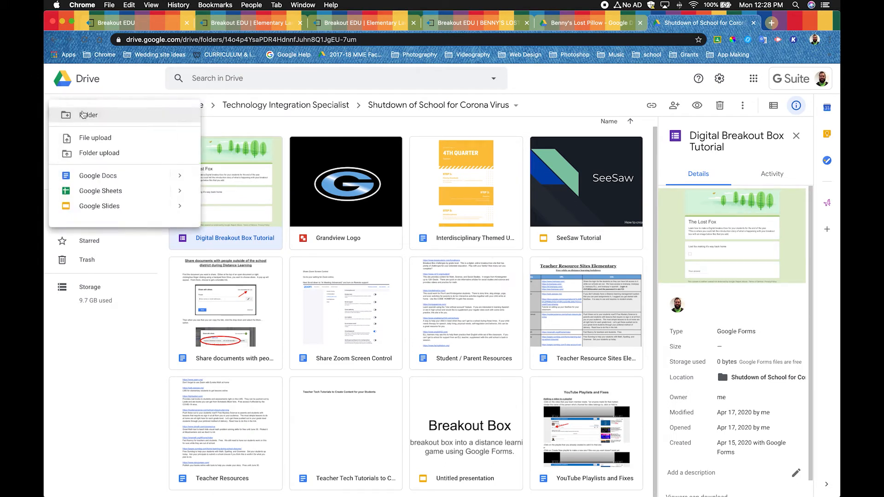
mouse_move(115, 227)
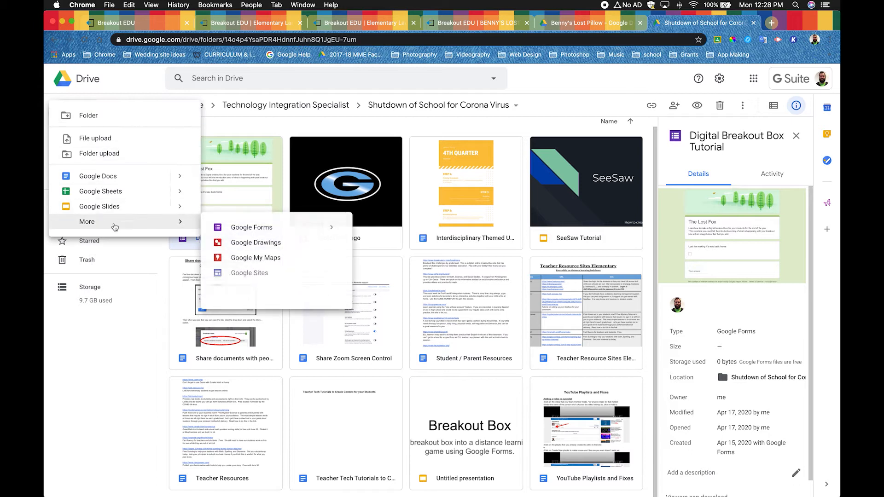
left_click(286, 234)
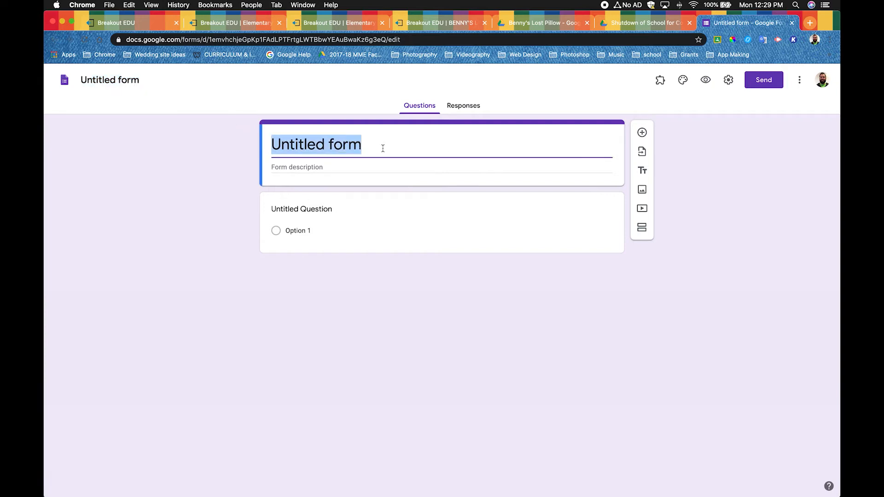
- Title the form "Benny's Lost Pillow" and give the form file the same name
type("Benny's L")
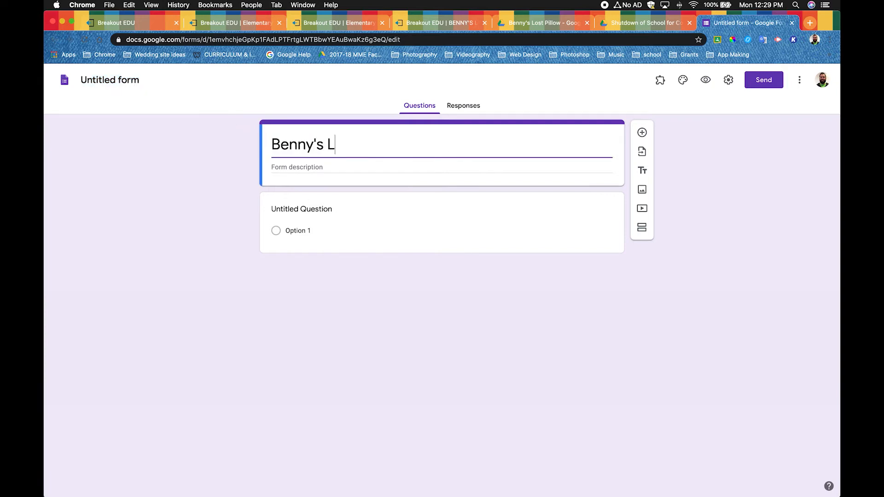
type("ost Pillow")
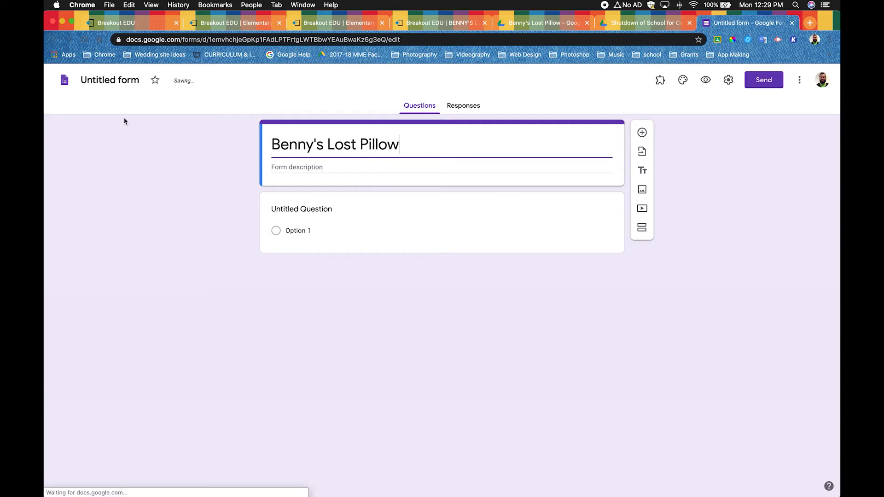
left_click(126, 81)
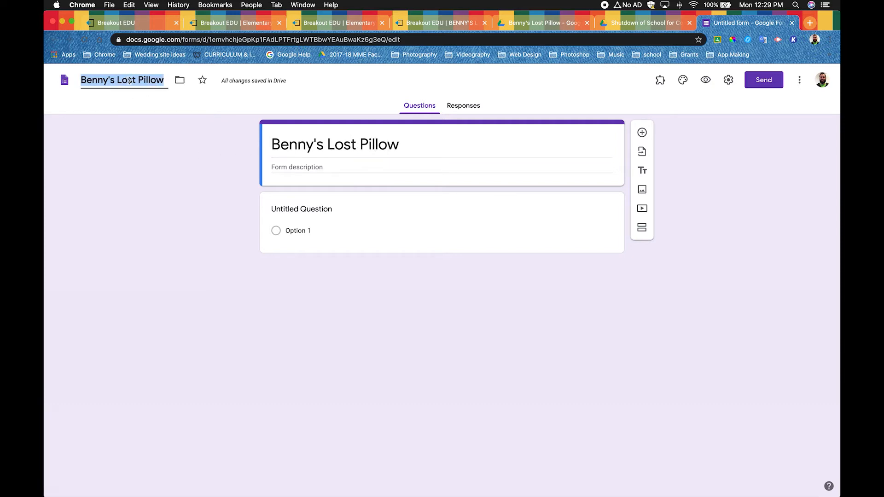
left_click(194, 205)
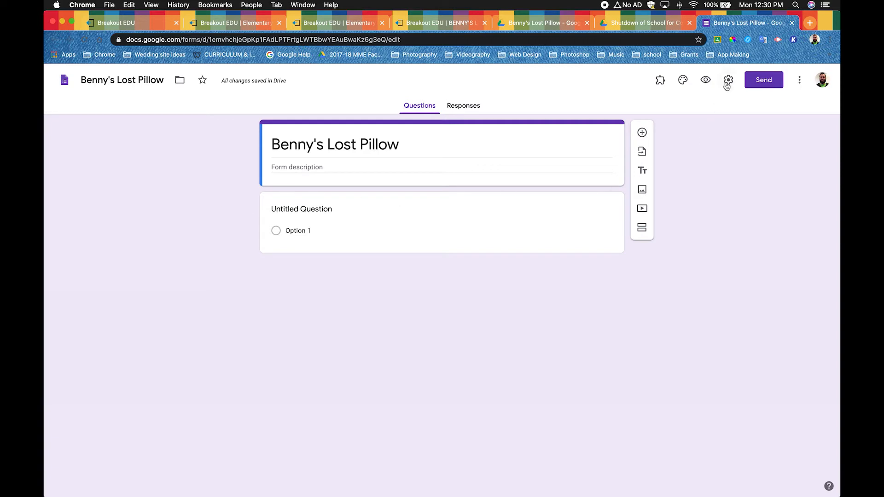
- Insert the green trees illustration from the Travel themes as the form's header image
left_click(685, 83)
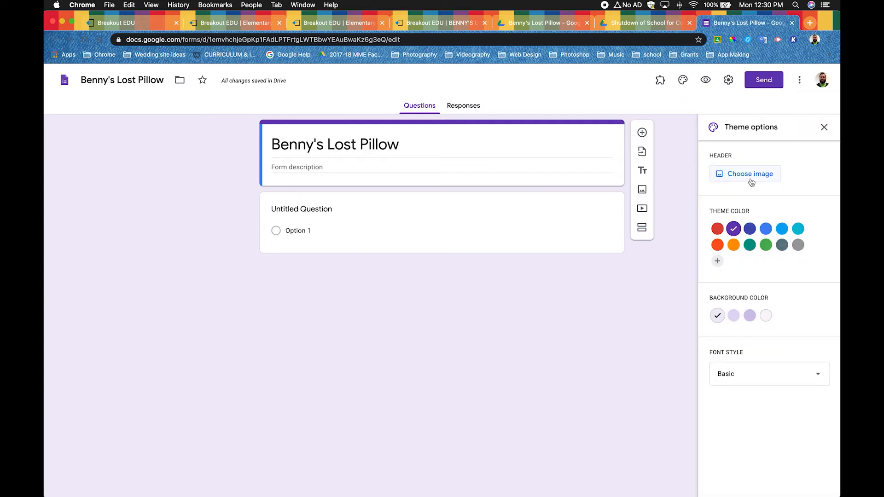
left_click(751, 181)
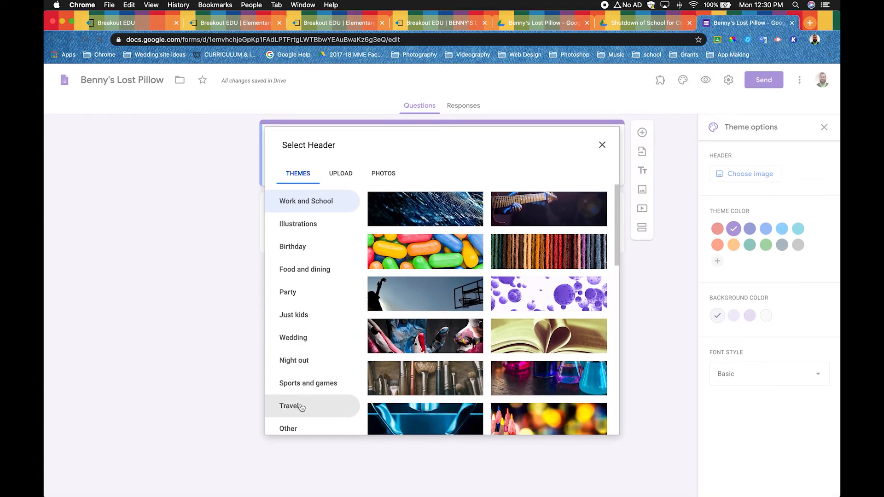
left_click(300, 407)
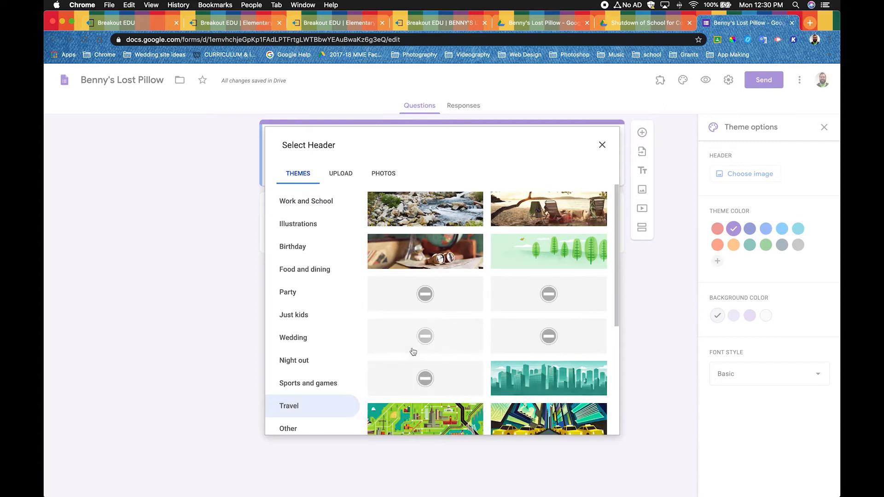
left_click(543, 258)
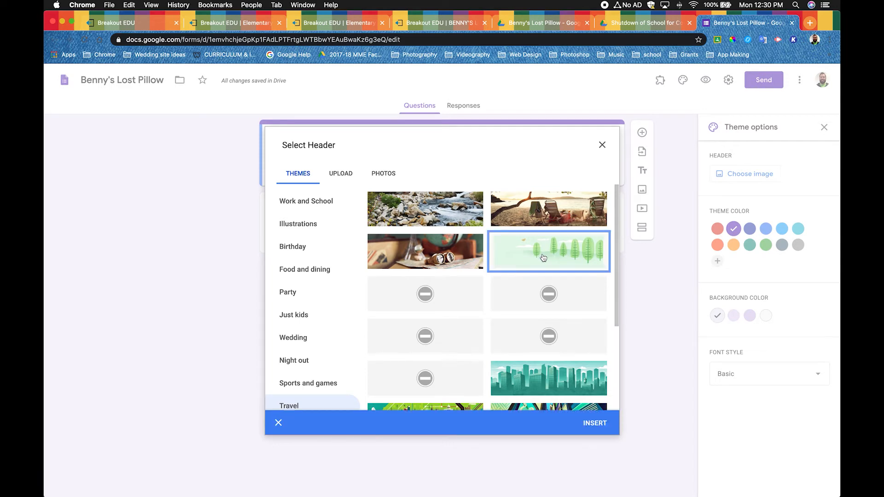
left_click(599, 424)
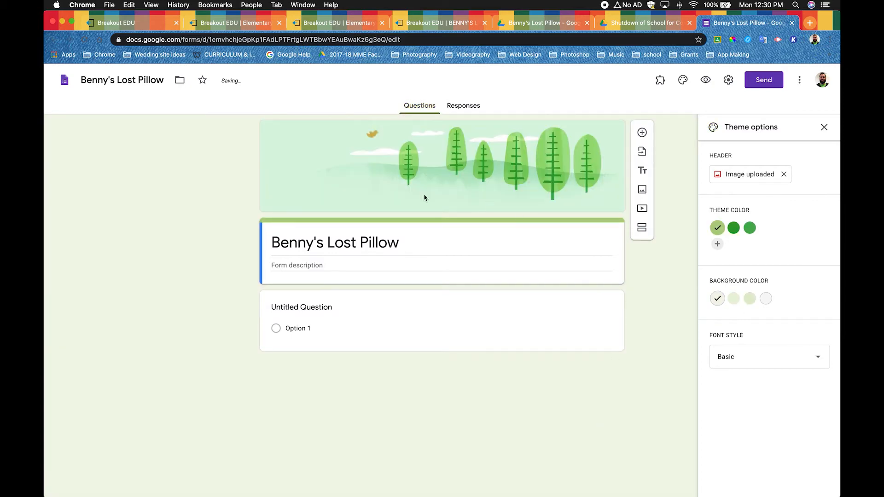
- Try the suggested green theme colors, settle on the light green one, and set the background color to Medium
left_click(733, 228)
left_click(750, 229)
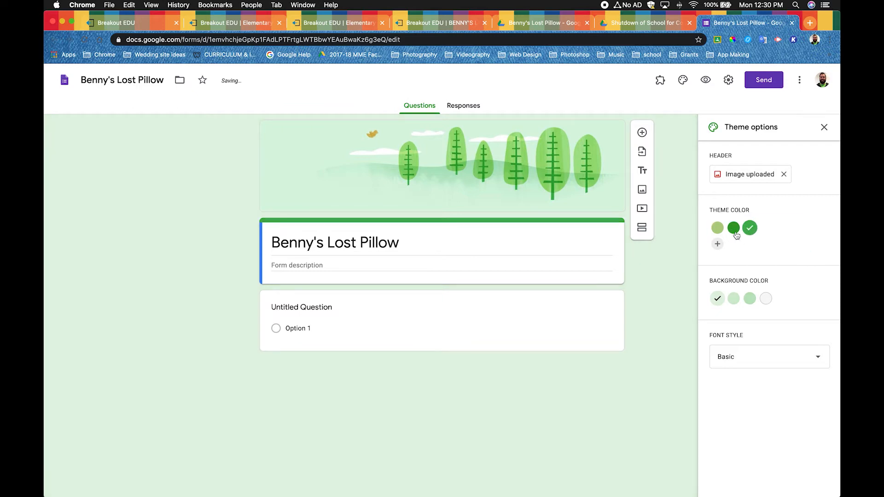
left_click(719, 229)
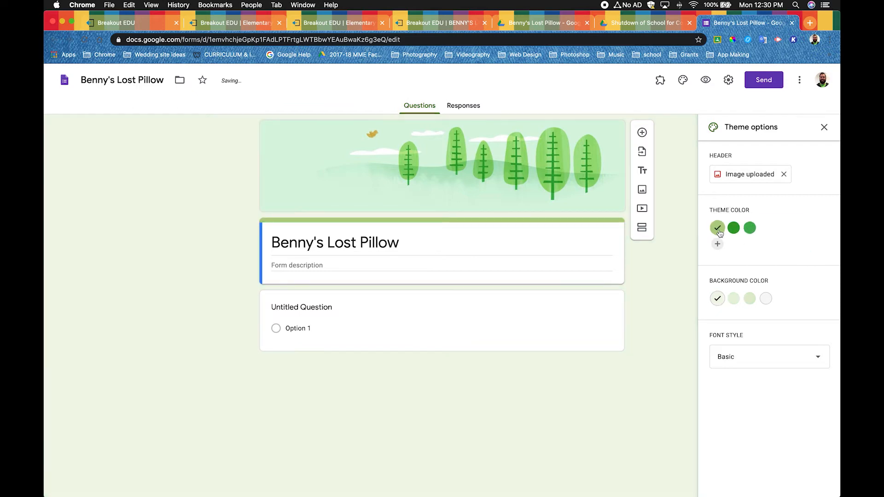
left_click(734, 300)
left_click(749, 301)
left_click(734, 301)
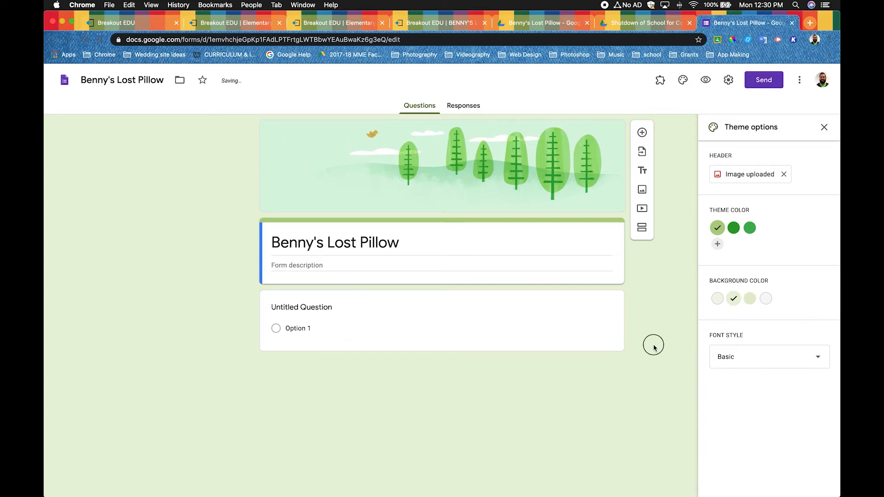
- Copy the full story text from the Breakout EDU page for Benny's Lost Pillow and paste it as the form description
left_click(824, 127)
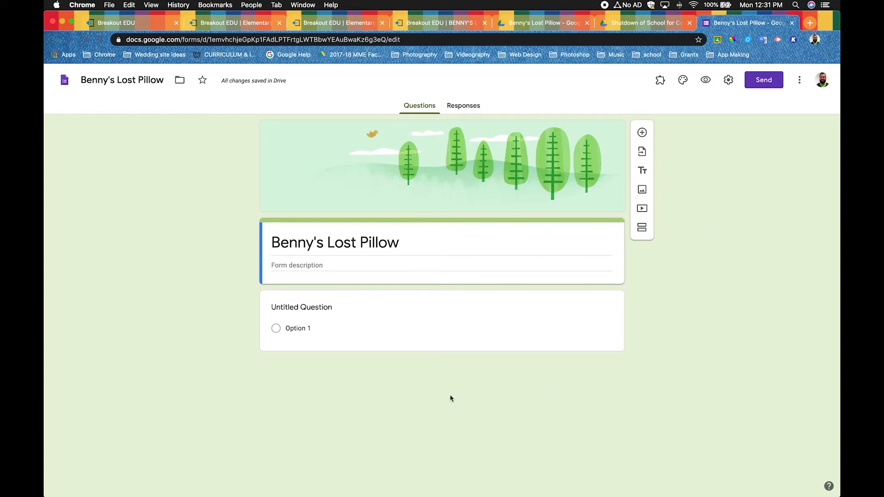
left_click(302, 268)
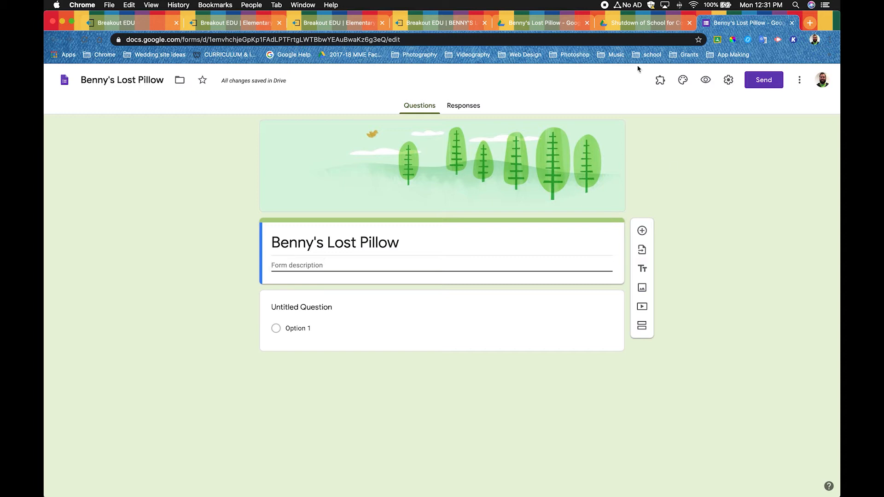
left_click(449, 23)
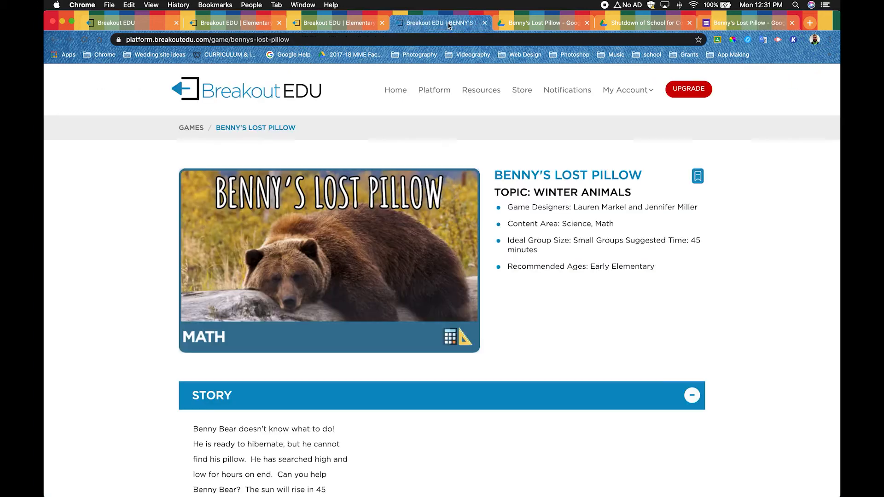
scroll(429, 278, "down", 5)
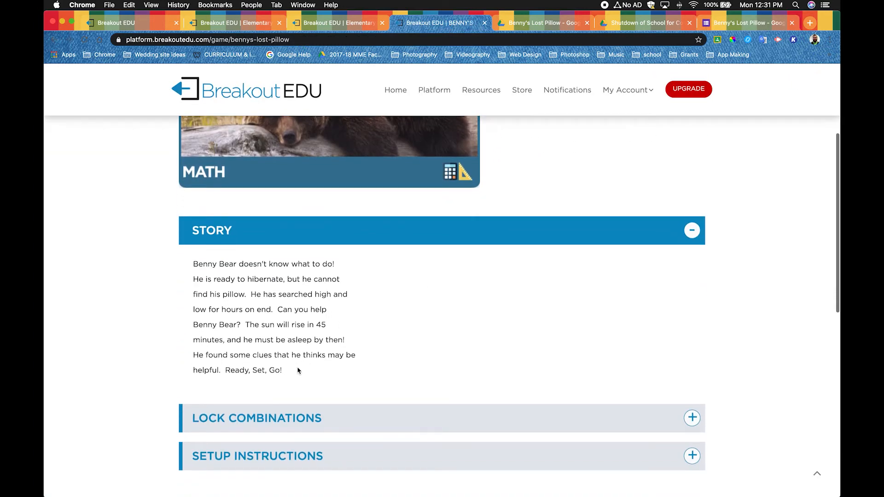
left_click_drag(287, 354, 195, 242)
key("super+c")
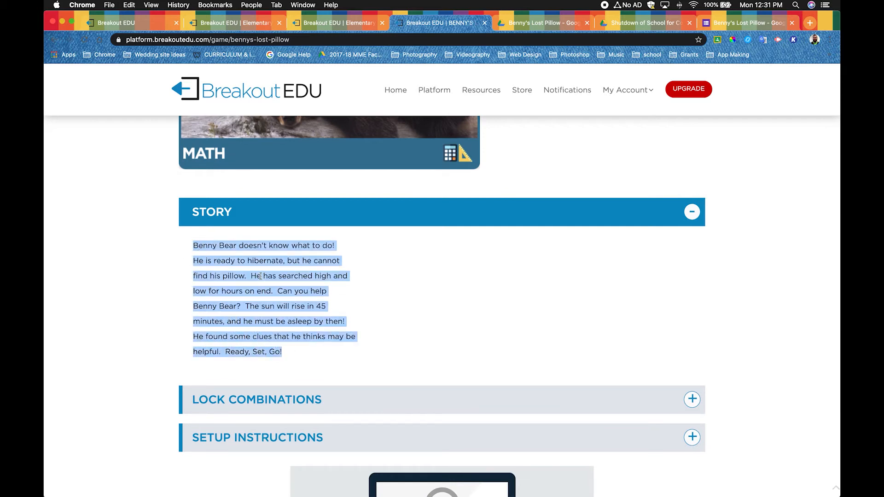
left_click(745, 23)
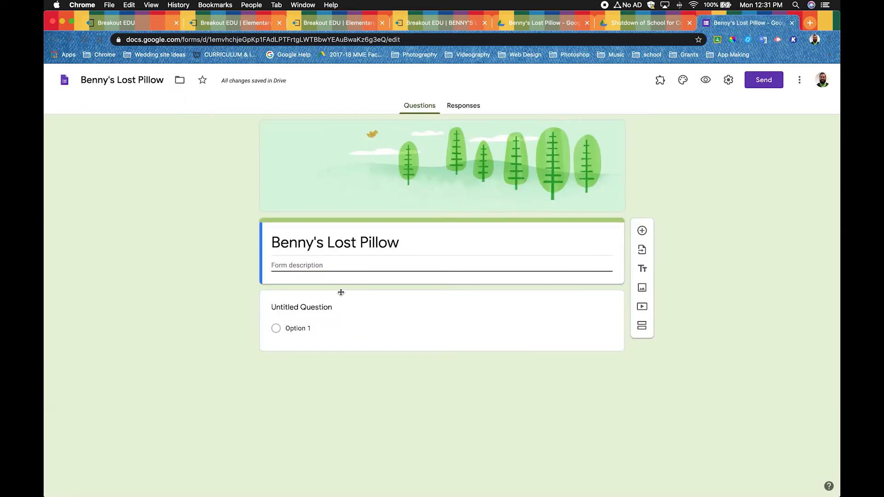
left_click(321, 267)
key("super+v")
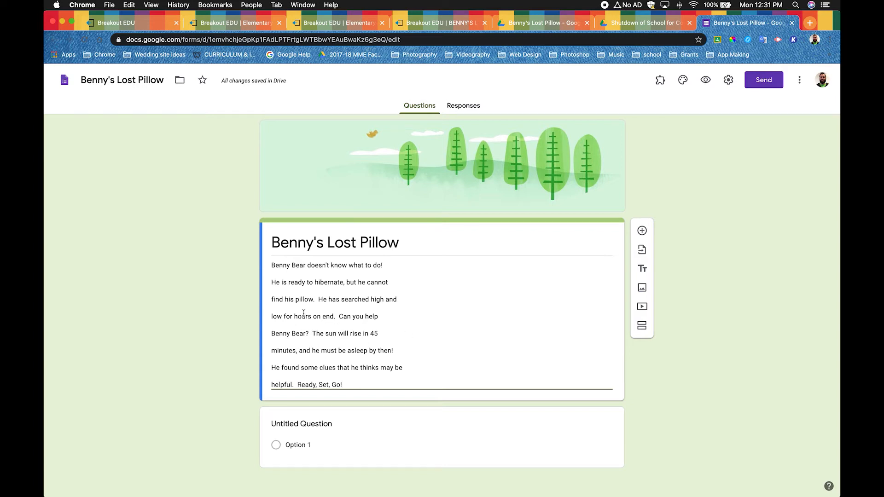
- Remove the line breaks from the pasted description so the story reads as one continuous paragraph
left_click(272, 282)
key("BackSpace")
key("BackSpace")
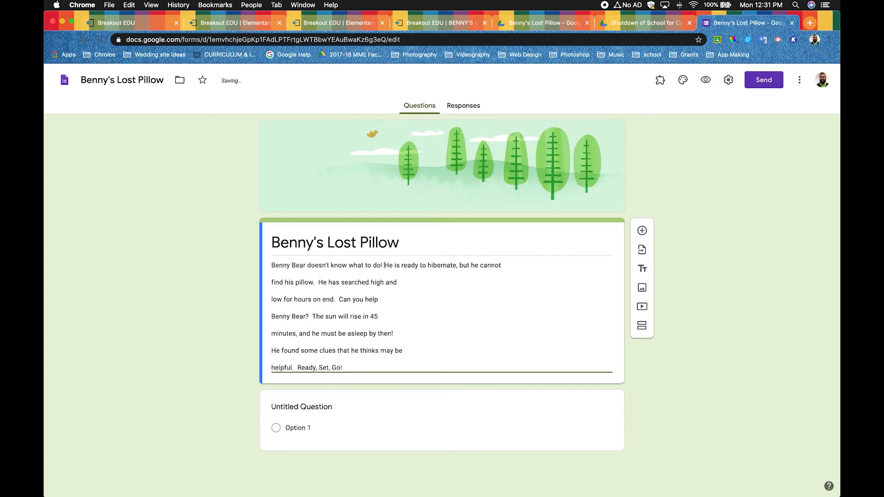
left_click(272, 282)
key("BackSpace")
key("BackSpace")
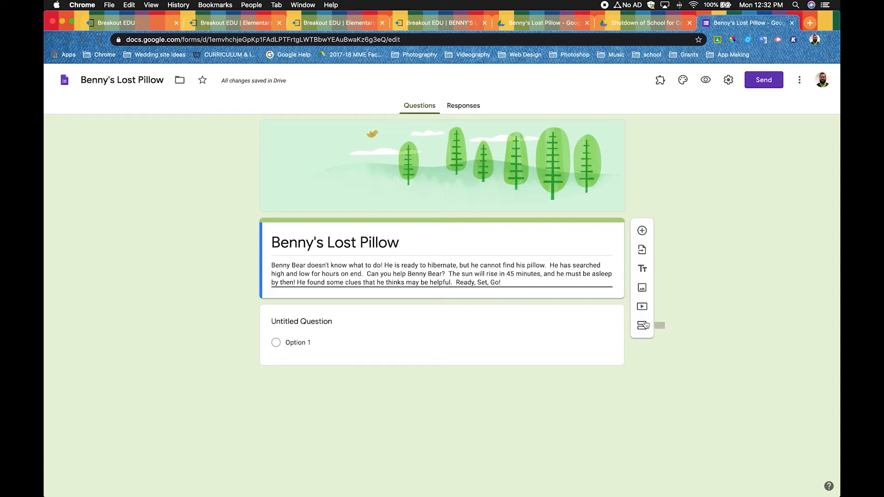
- Search Google Images for "bear" and insert the photo of a brown bear walking on gravel before misty trees below the description
left_click(642, 288)
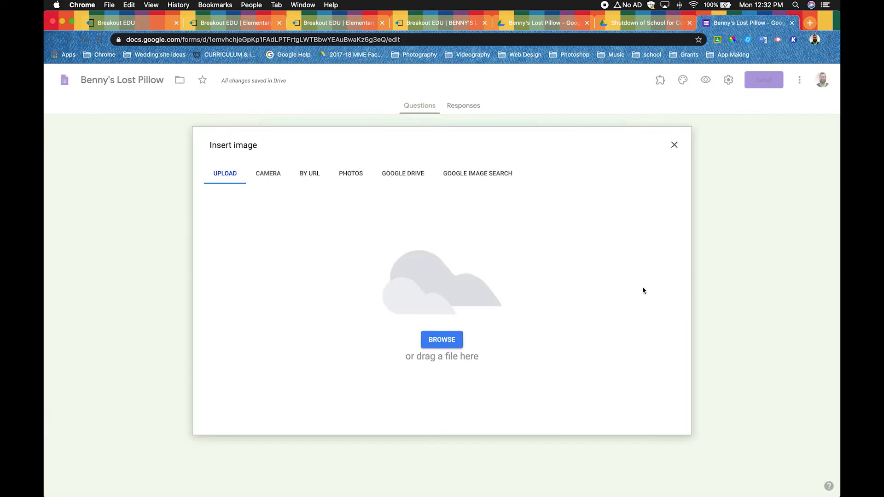
left_click(479, 175)
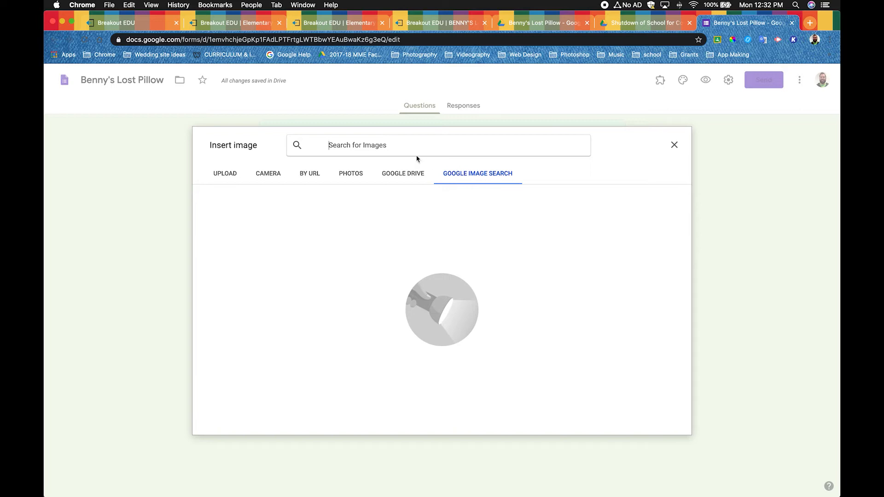
type("bear")
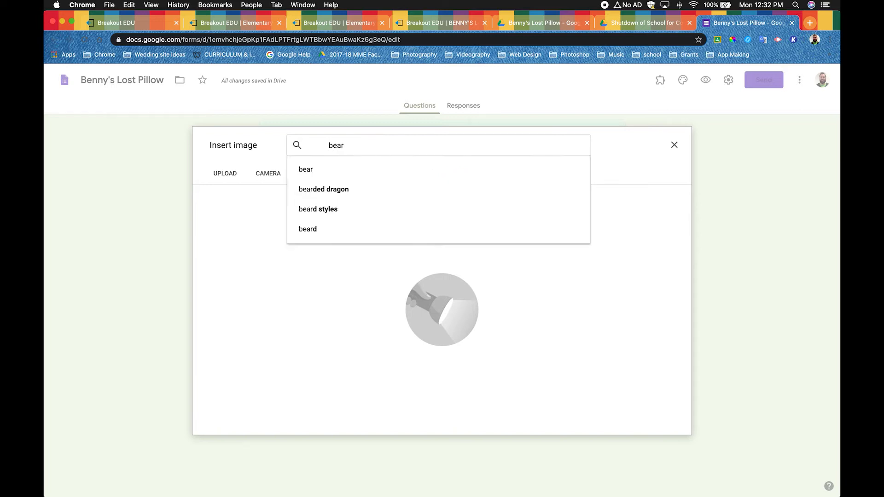
key("Return")
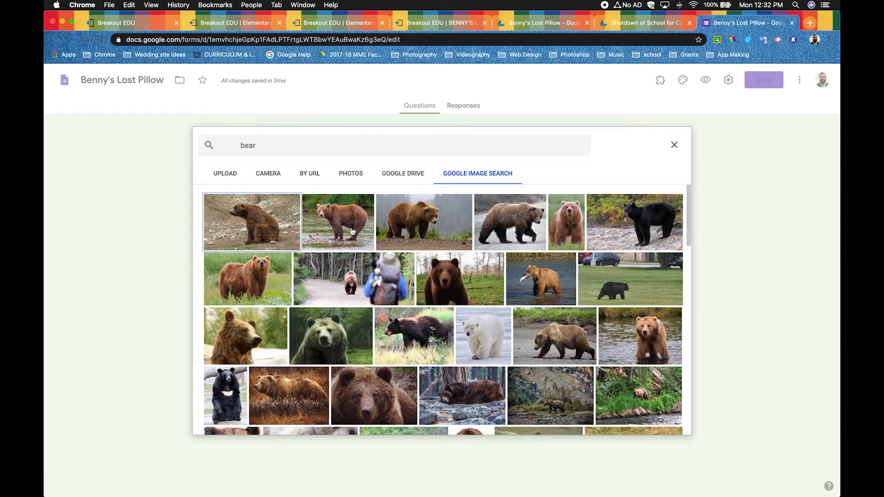
left_click(430, 231)
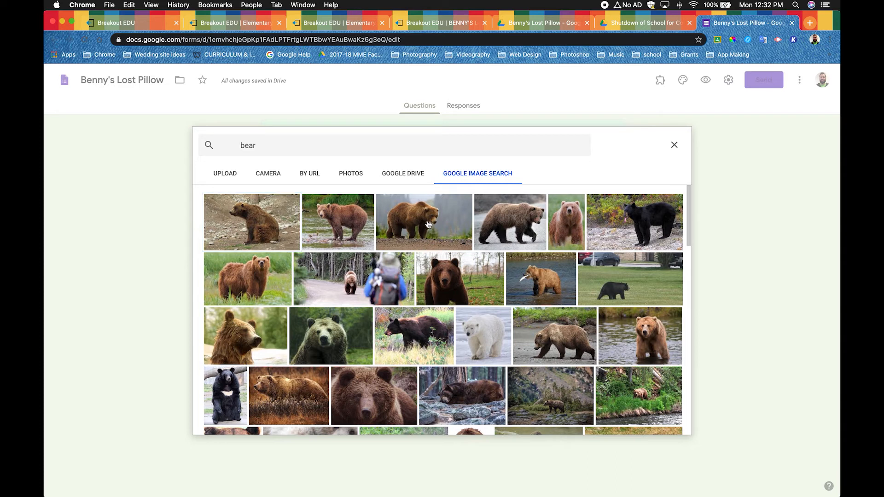
left_click(275, 283)
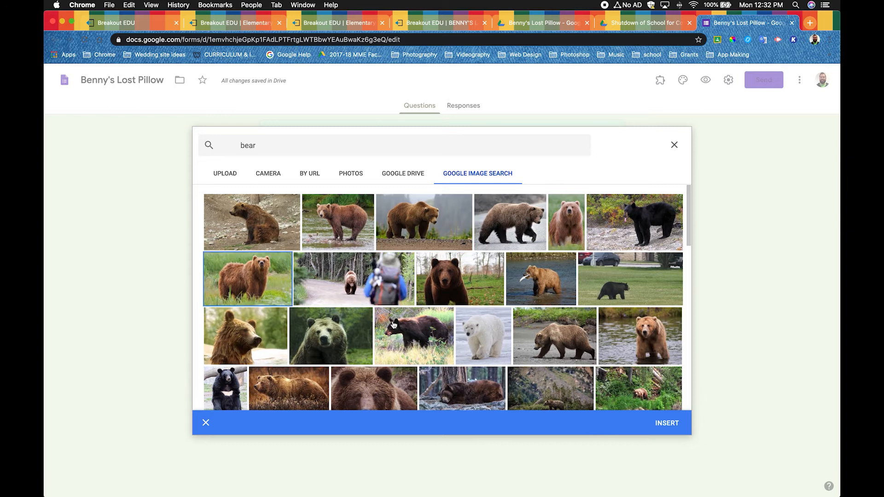
left_click(427, 233)
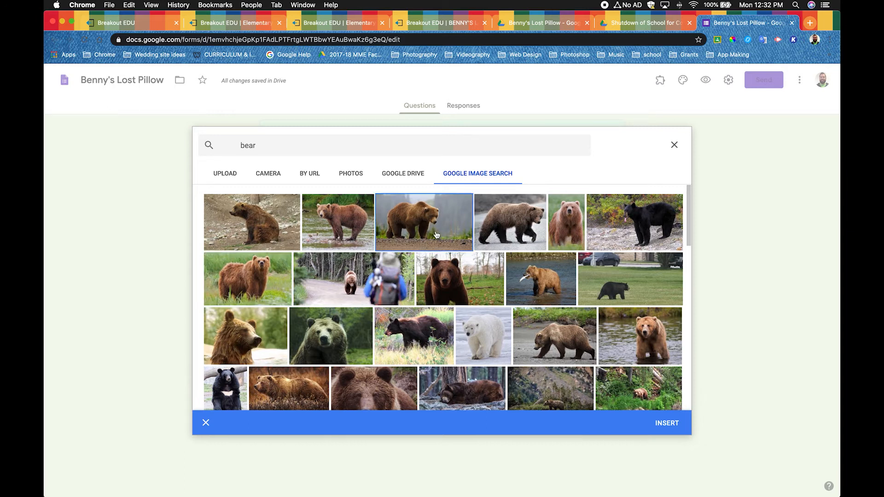
left_click(669, 425)
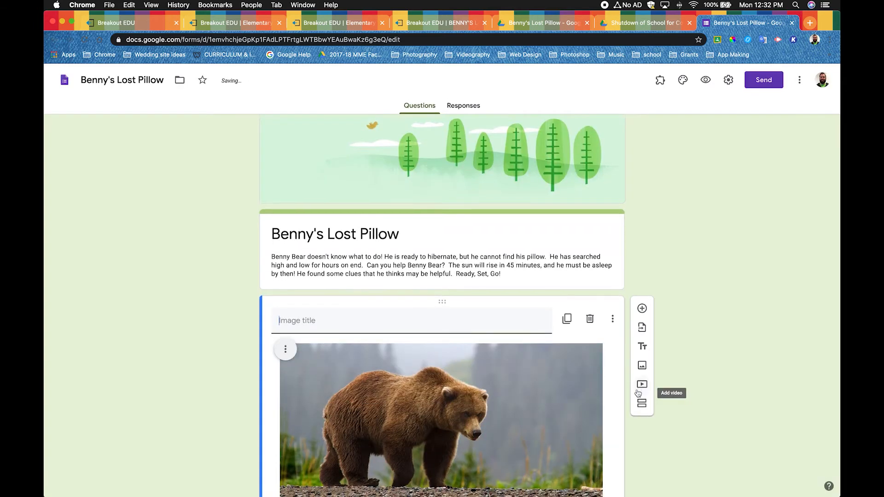
- Title the inserted bear image "Benny"
type("Benny")
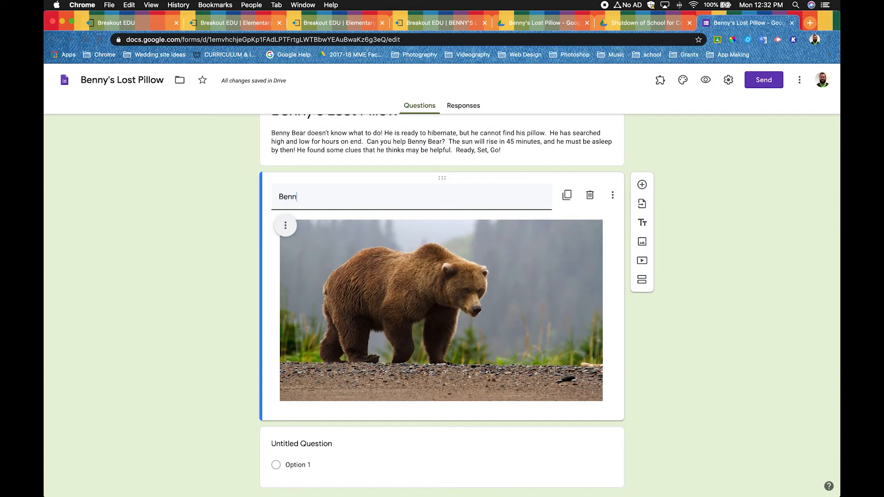
left_click(668, 371)
scroll(723, 367, "up", 5)
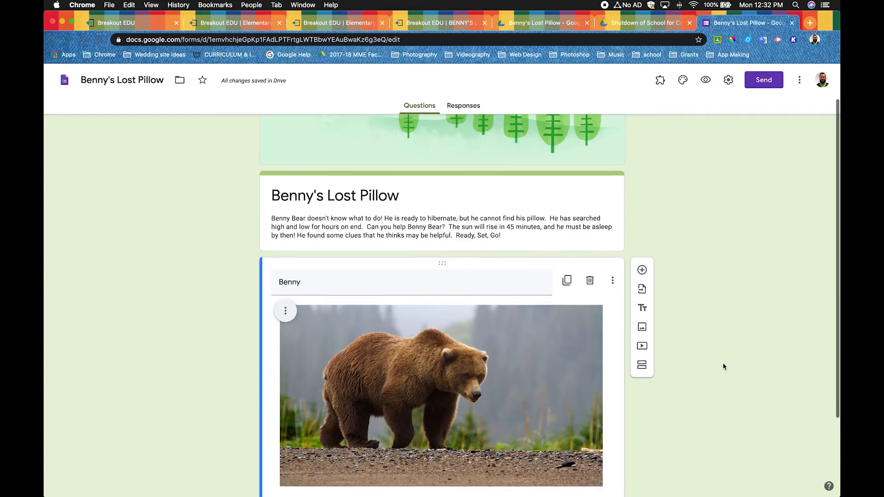
scroll(378, 133, "down", 3)
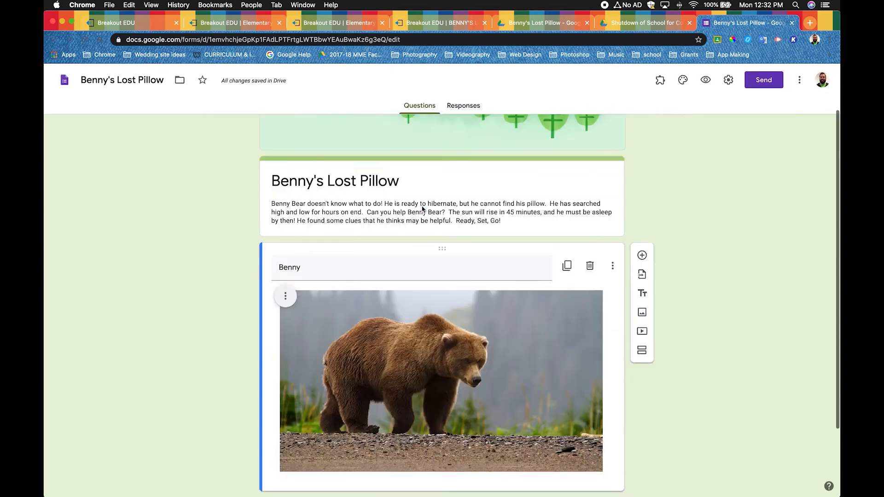
scroll(350, 178, "down", 1)
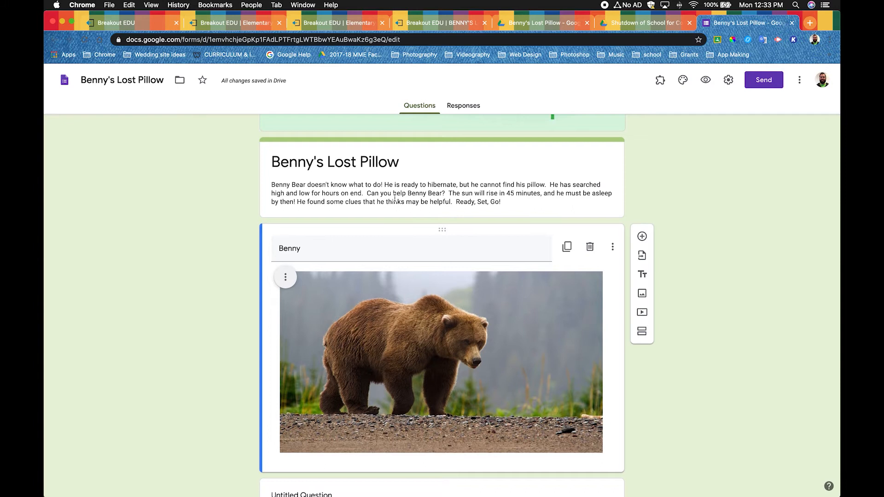
scroll(397, 210, "down", 3)
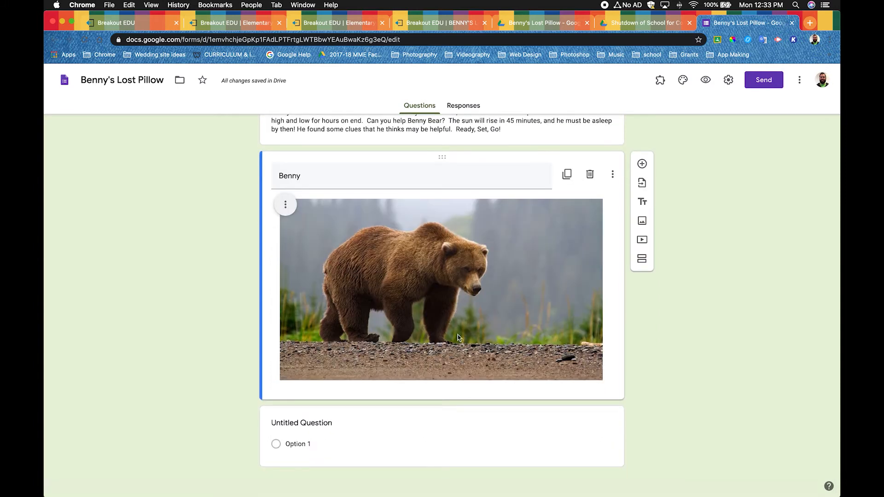
- Select the form's untitled question, and on the Breakout EDU game page collapse the Story section and expand Lock Combinations
left_click(577, 433)
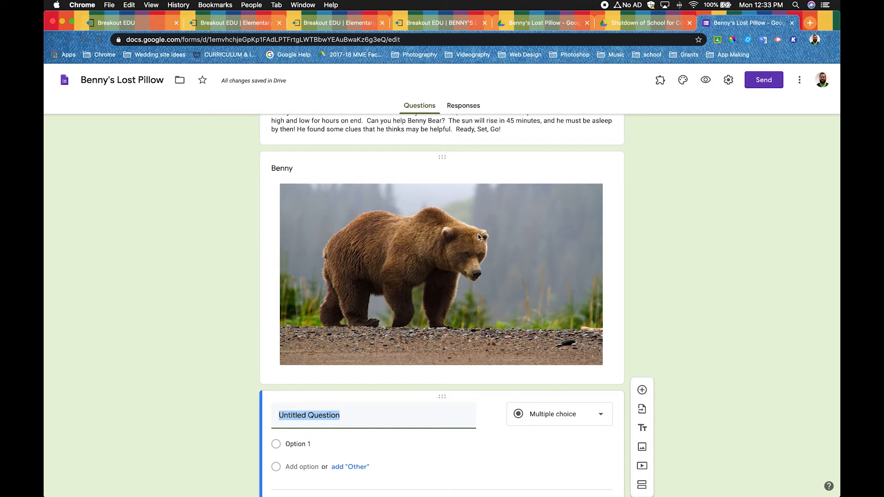
left_click(437, 24)
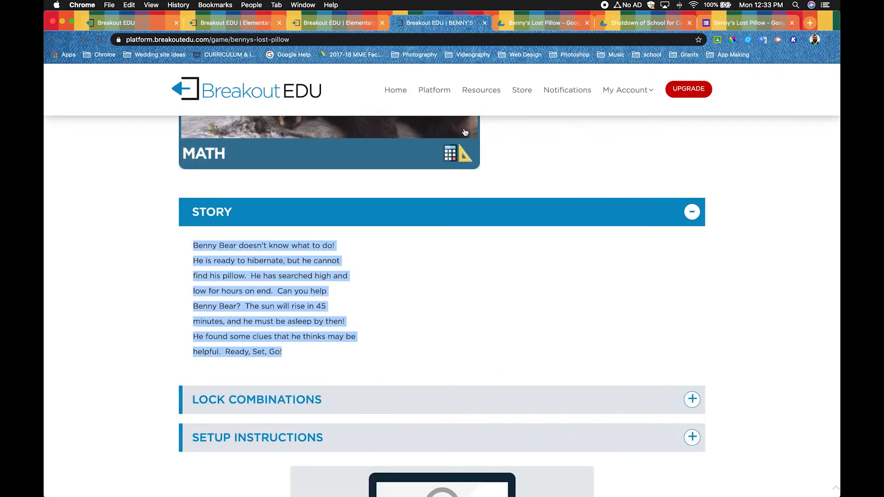
left_click(695, 214)
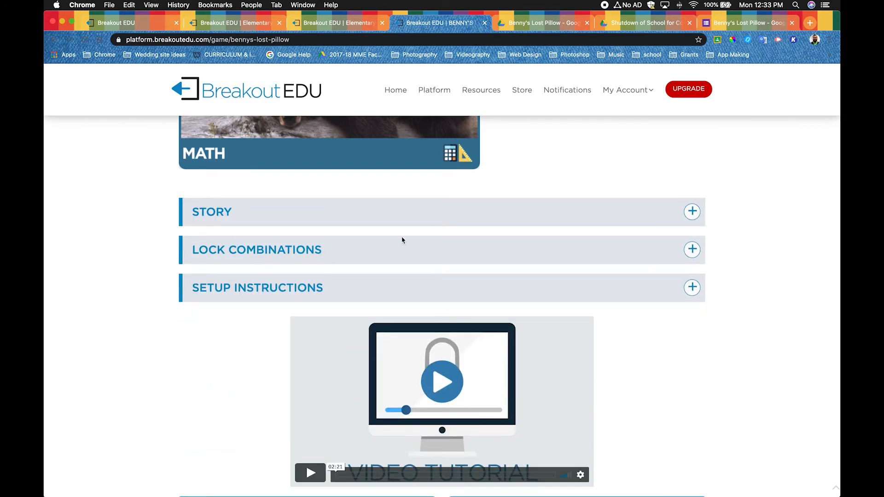
left_click(692, 251)
scroll(749, 279, "down", 3)
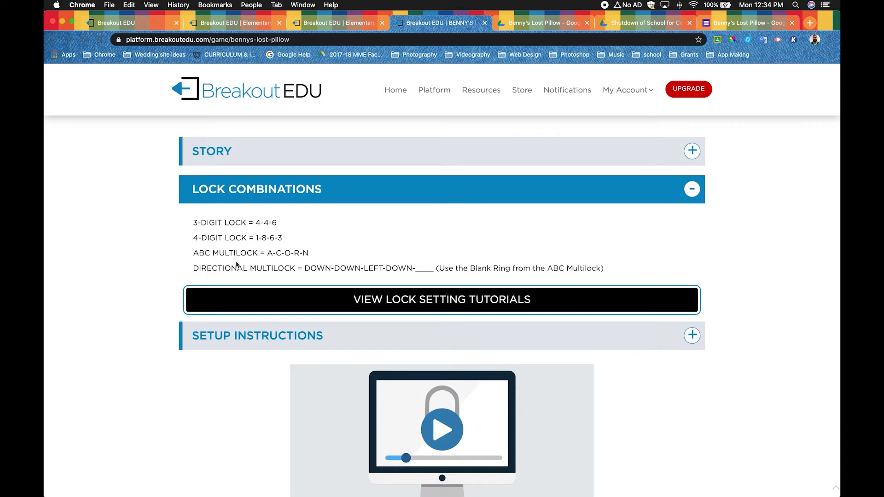
- Return to the form and replace the untitled question's text with "3 Digit Lock"
left_click(749, 27)
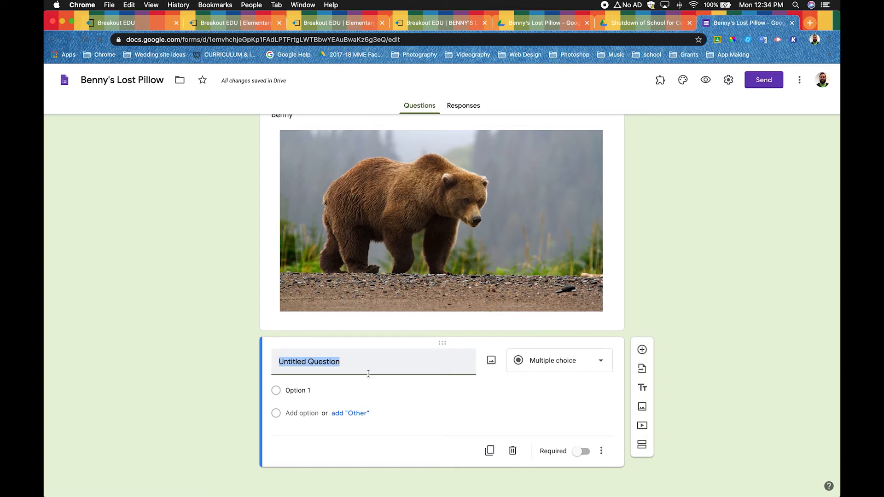
key("BackSpace")
type("3 D")
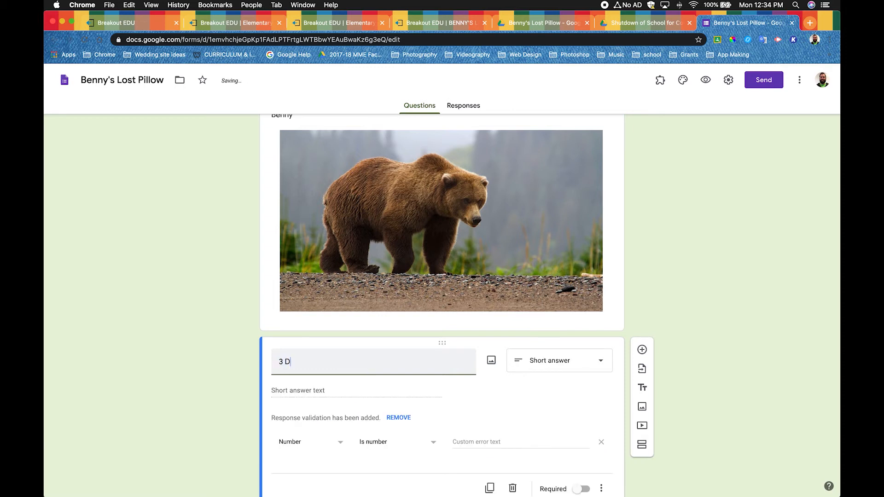
type("igit Lock")
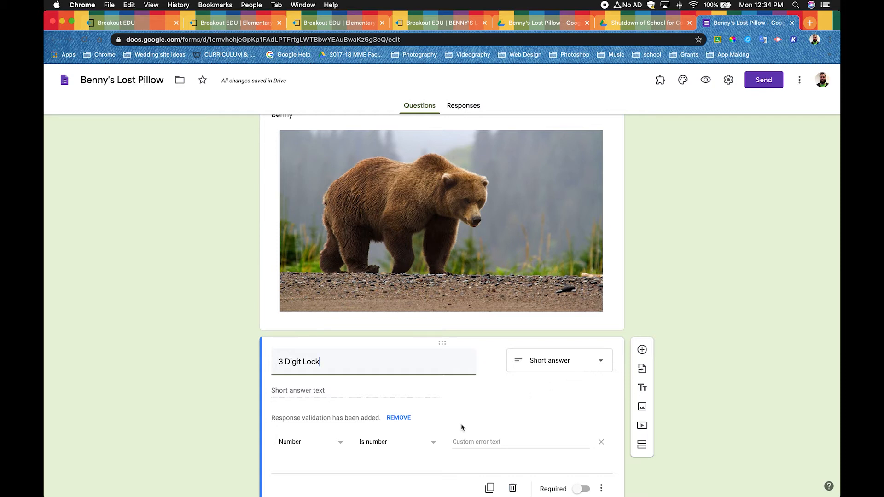
- Set the 3 Digit Lock question's response validation to a number equal to 446, checking the combination on the Breakout EDU game page
scroll(463, 428, "down", 2)
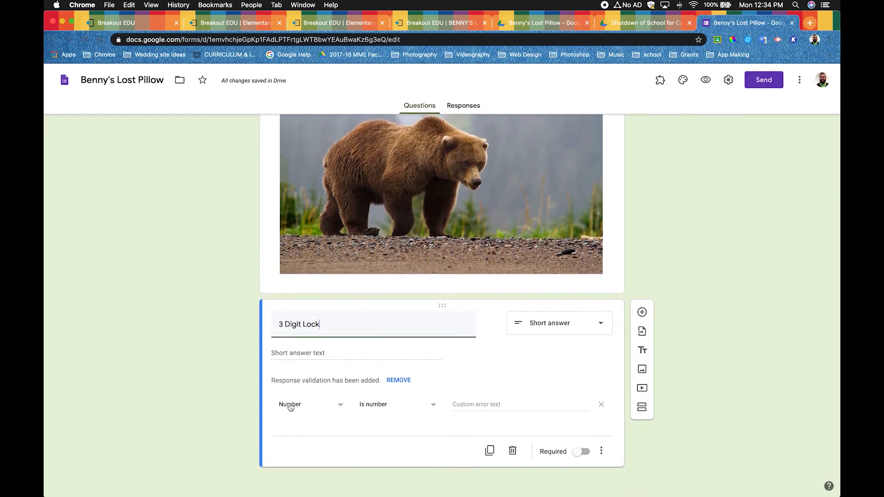
left_click(429, 408)
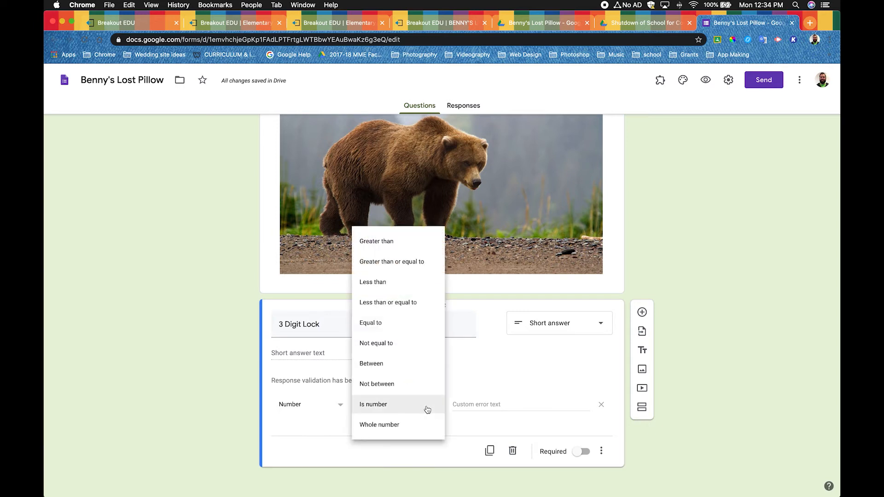
left_click(387, 327)
left_click(463, 406)
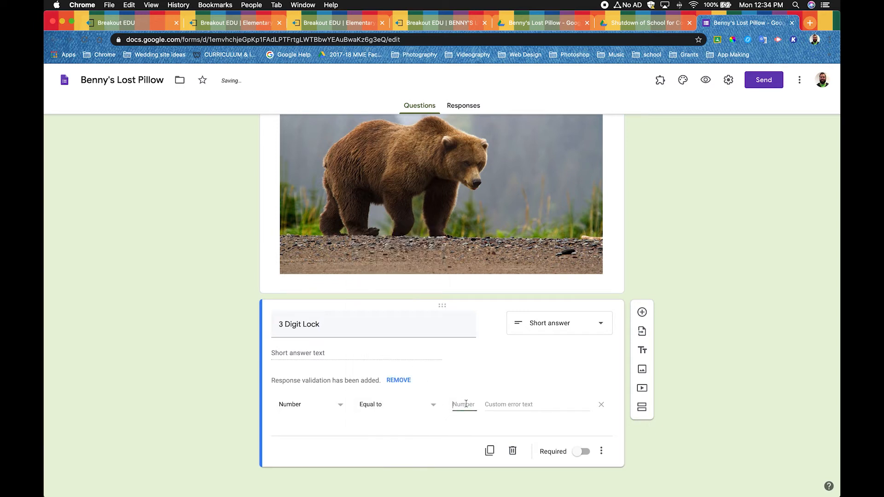
left_click(428, 26)
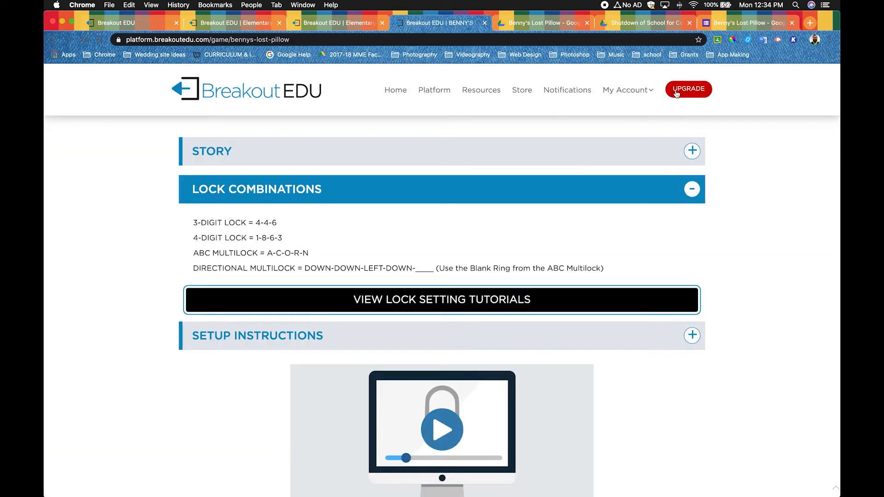
left_click(749, 23)
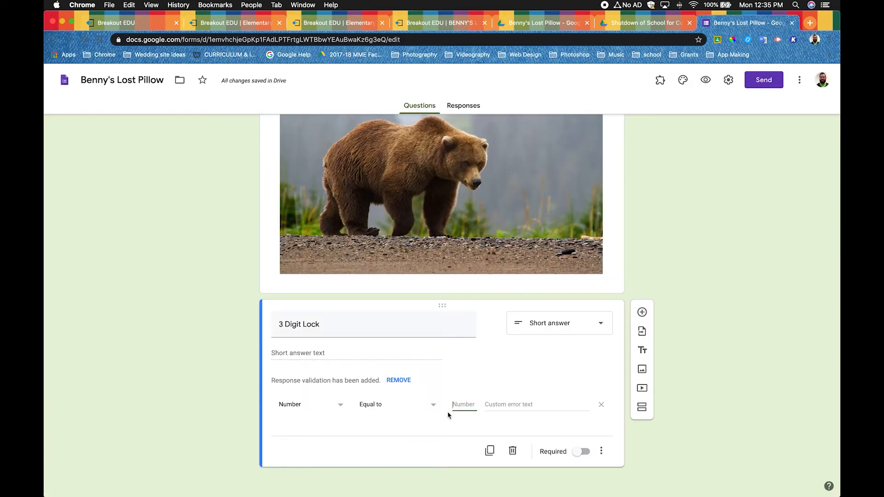
type("44")
type("6")
type("Go to this")
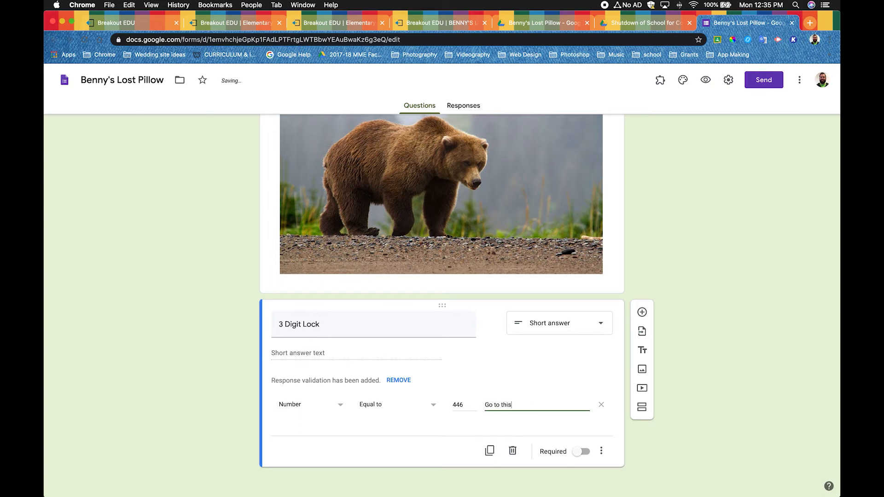
type(" clue")
key("BackSpace")
key("BackSpace")
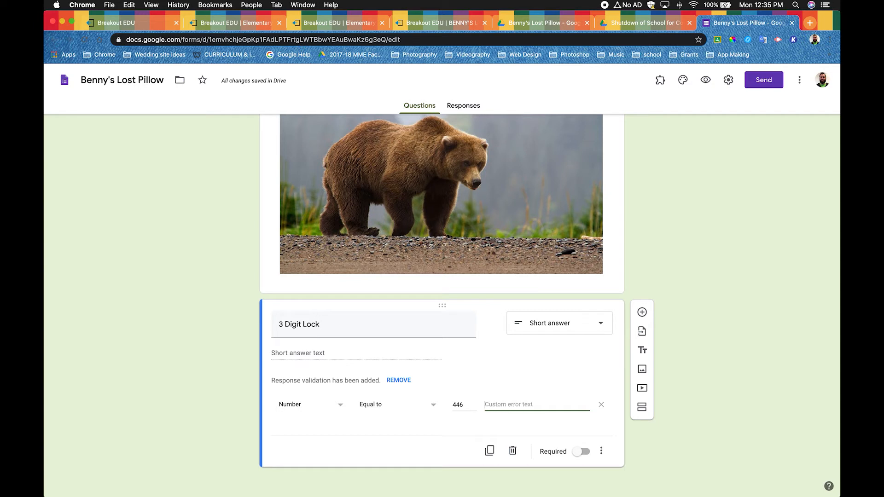
type("Try again")
key("BackSpace")
key("BackSpace")
key("BackSpace")
key("BackSpace")
key("BackSpace")
key("BackSpace")
key("BackSpace")
- Give the 3 Digit Lock question the custom error text "Go to this clue" and make it required
type("Go to this clue")
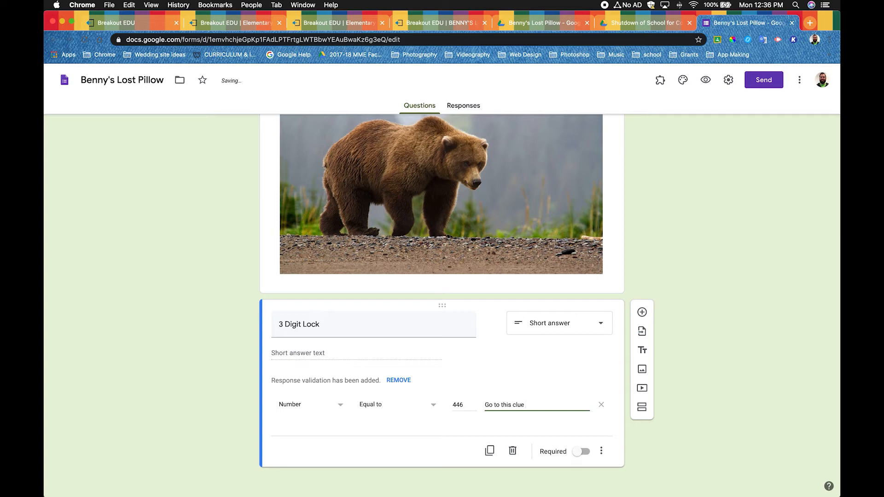
left_click(579, 453)
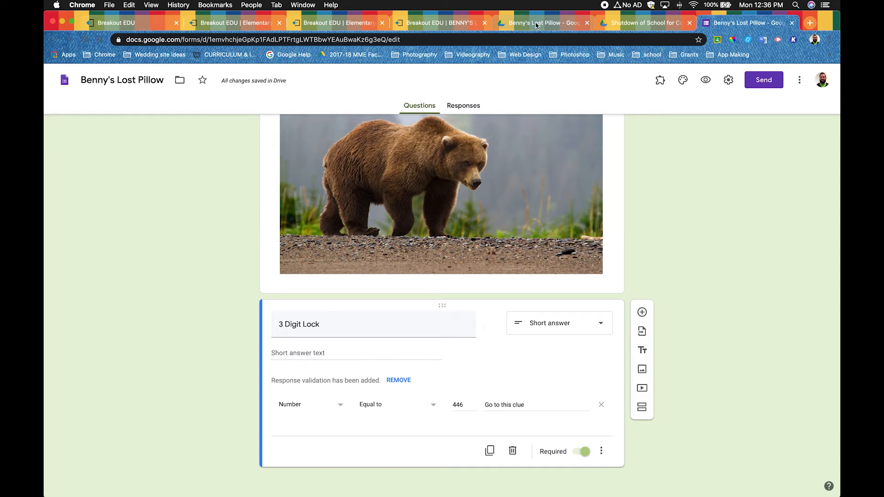
- Check the lock list on the Breakout EDU game page, then duplicate the 3 Digit Lock question and retitle the copy "4 Digit Lock"
left_click(449, 24)
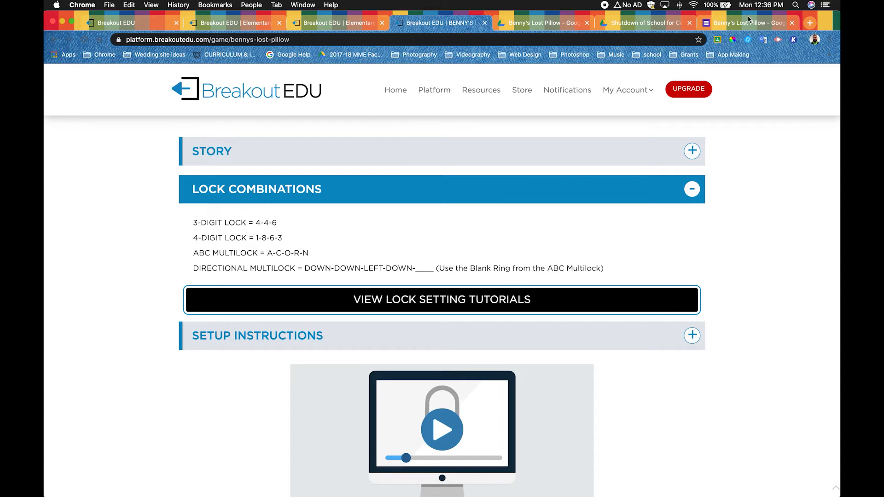
left_click(735, 26)
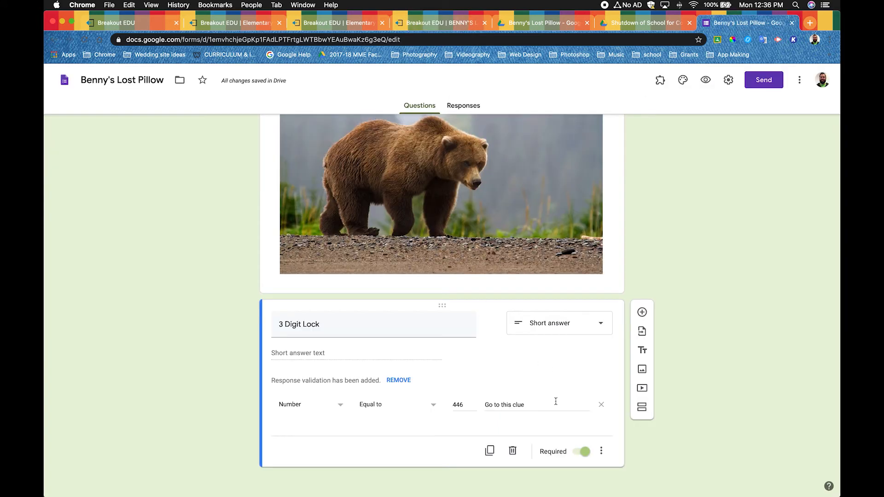
left_click(490, 453)
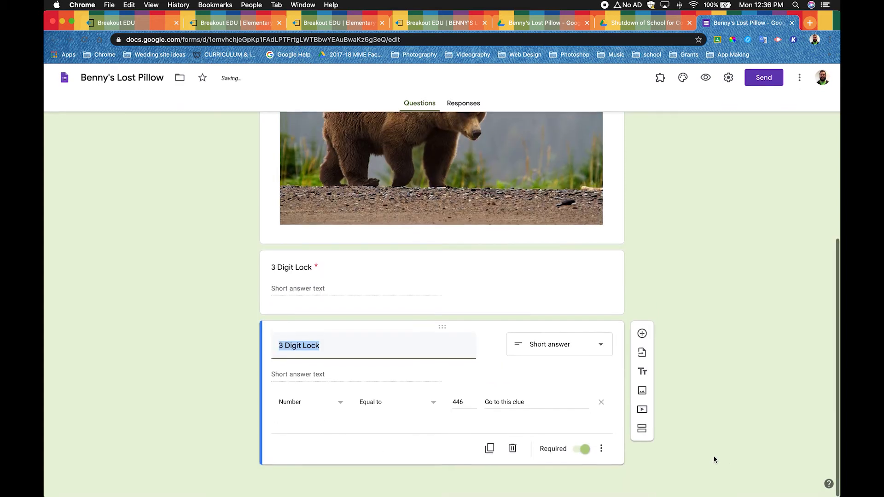
key("Left")
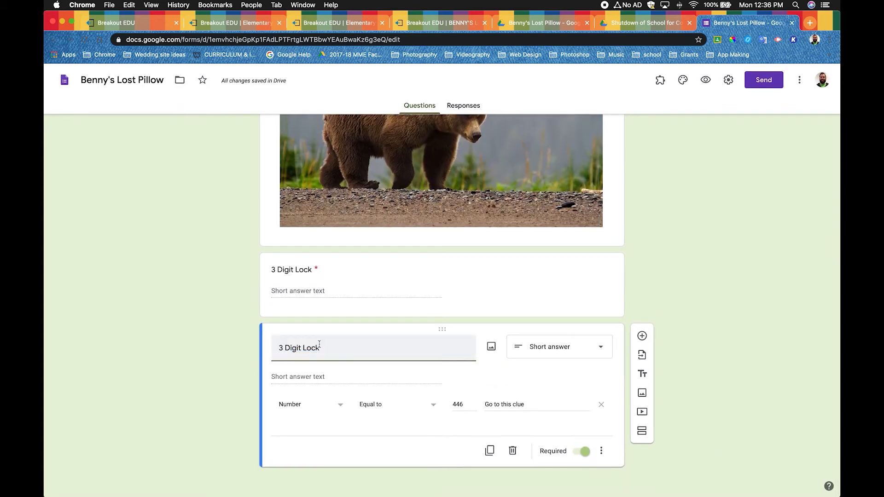
key("Delete")
key("Delete")
type("4")
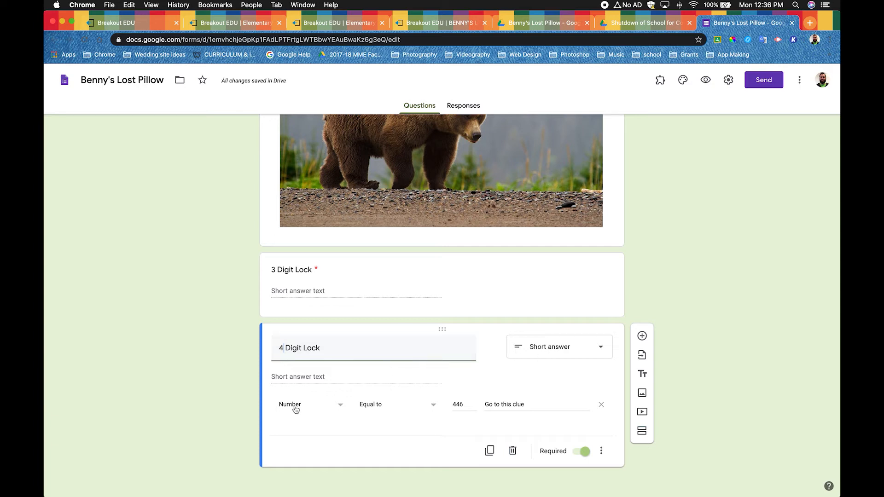
- Set the 4 Digit Lock's accepted number to 1863 from the game page and its custom error text to "Go to this New clue"
double_click(467, 406)
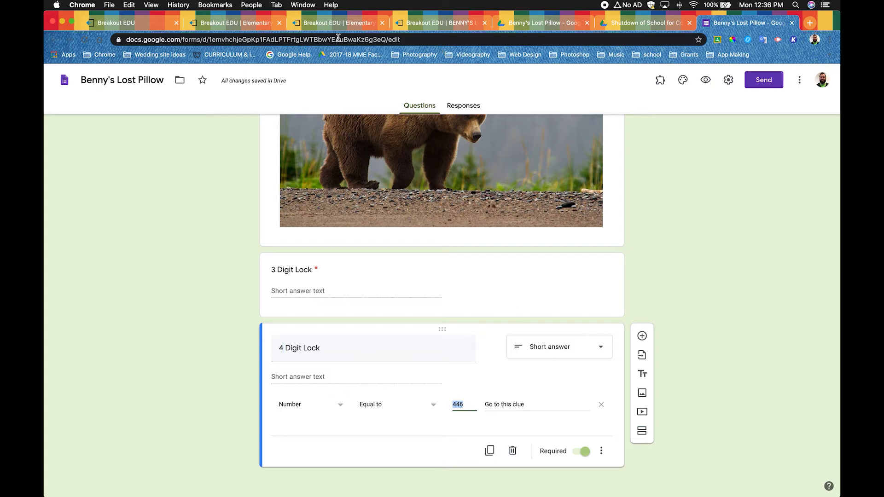
left_click(440, 23)
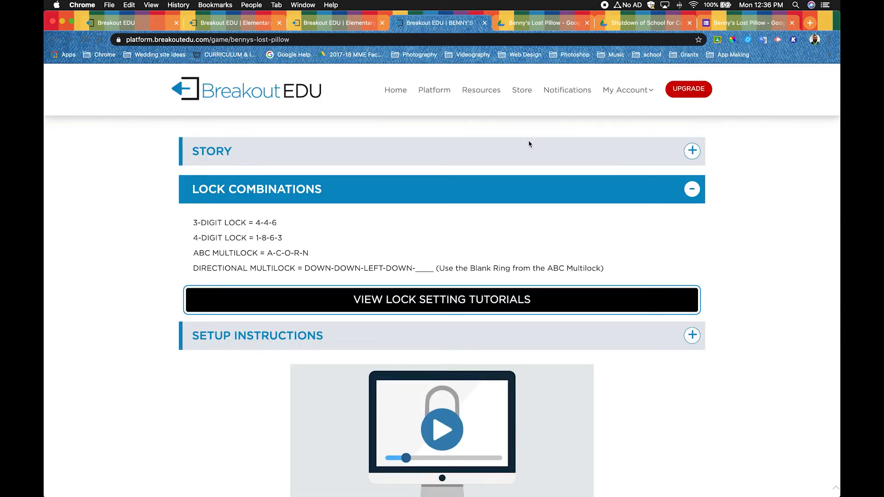
left_click(734, 23)
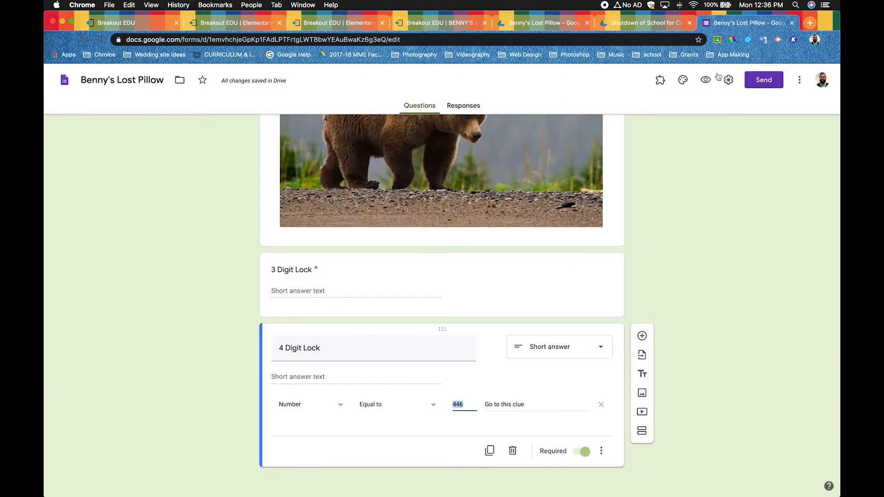
type("1863")
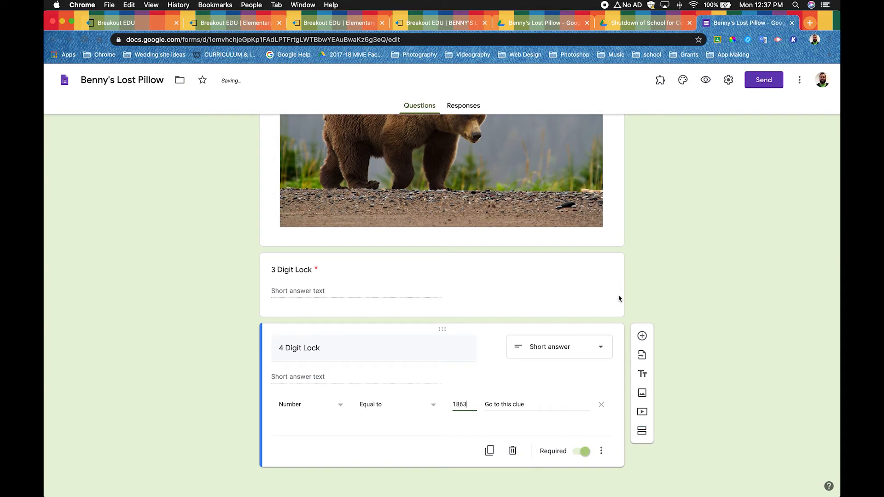
left_click(531, 405)
key("BackSpace")
key("BackSpace")
type("New clue")
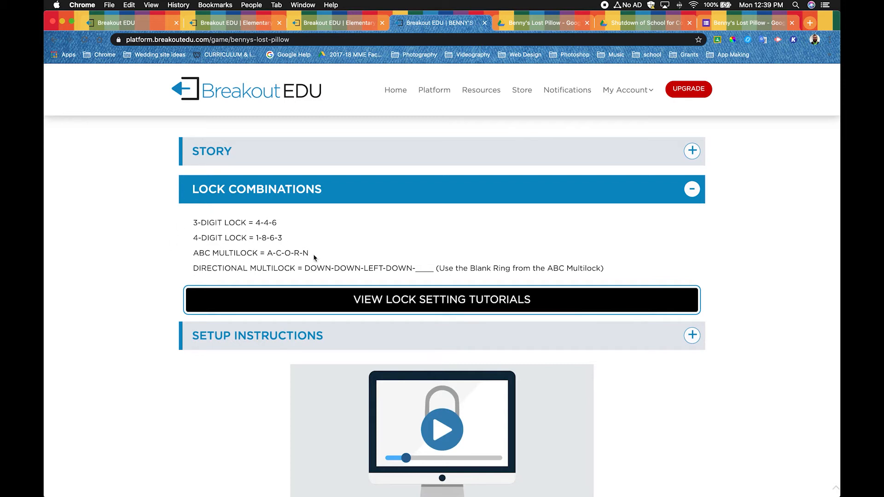
- Return to the form and add a new question below the 4 Digit Lock titled "ABC Lock"
left_click(743, 27)
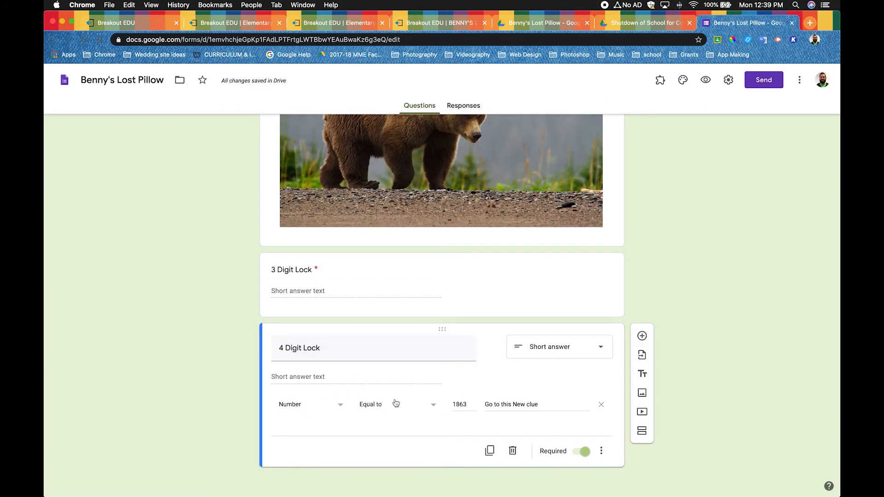
left_click(642, 337)
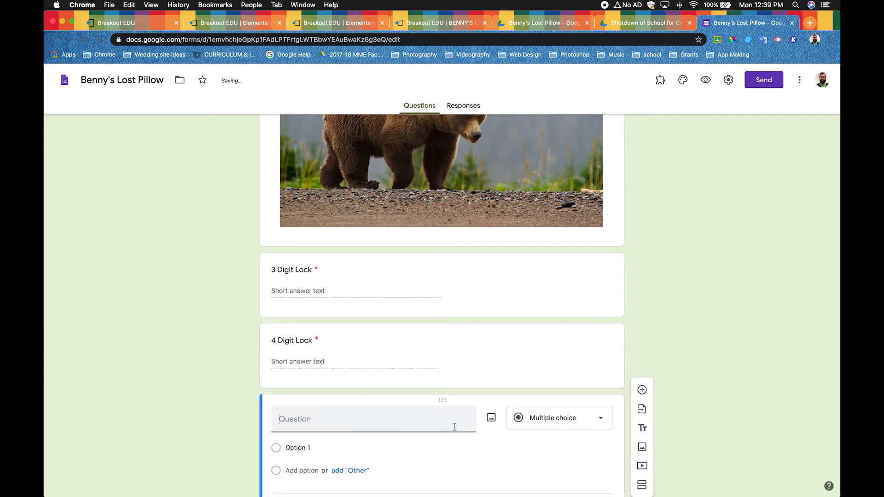
type("A")
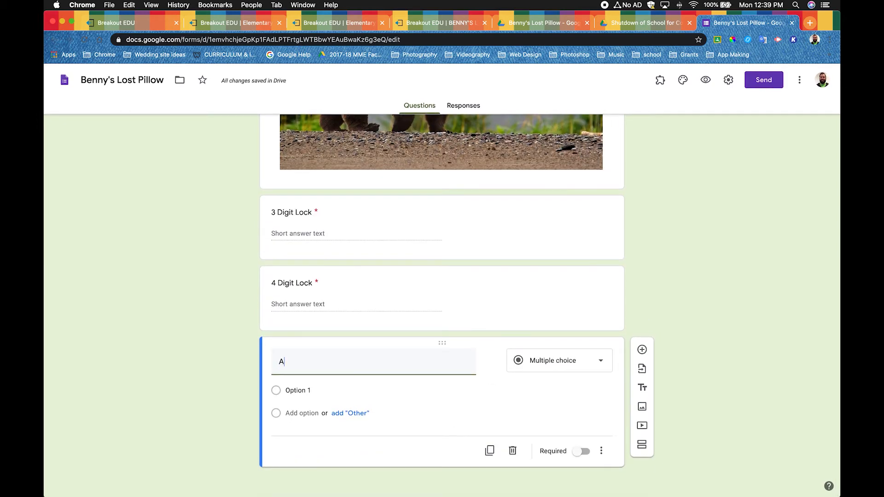
type("ll")
key("BackSpace")
key("BackSpace")
key("BackSpace")
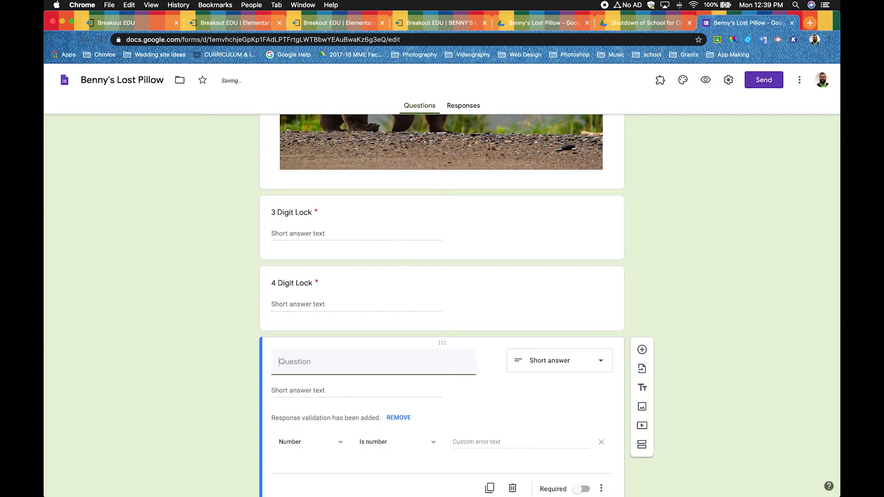
type("ABC Lock")
- Keep the ABC Lock as a short answer and set its response validation to text that contains "ACORN"
left_click(578, 361)
left_click(563, 210)
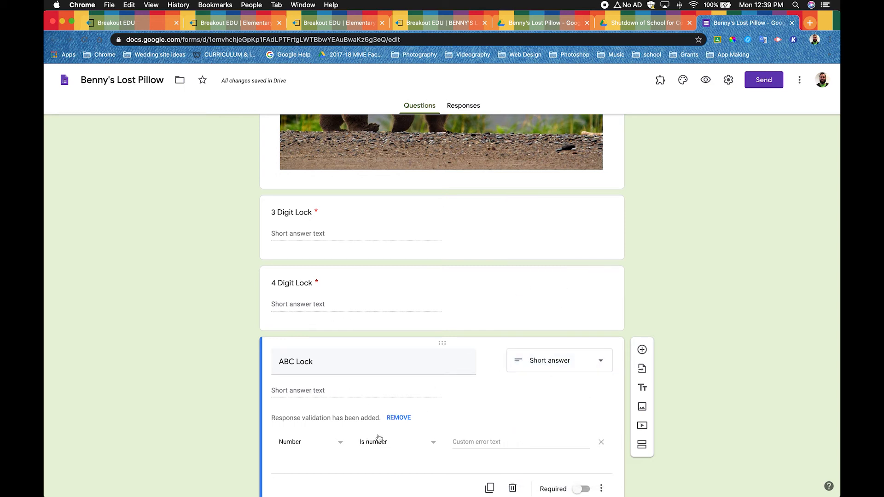
left_click(309, 447)
left_click(299, 439)
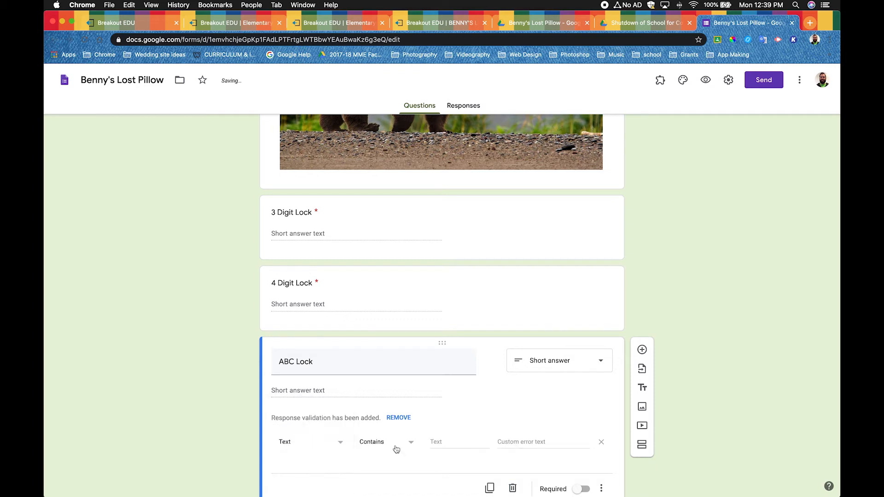
left_click(388, 448)
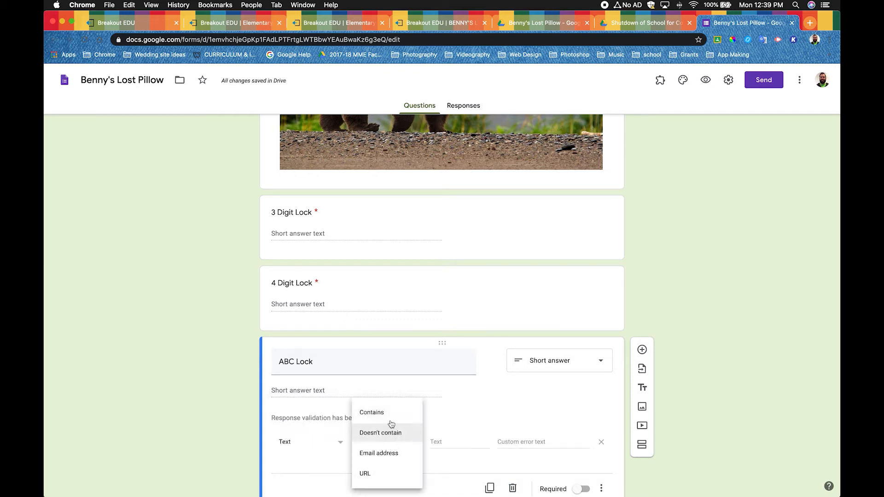
left_click(383, 413)
left_click(453, 445)
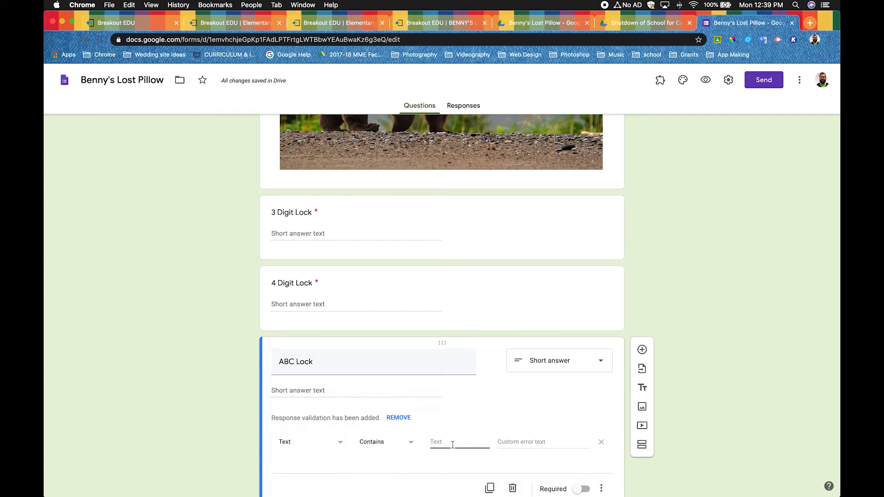
type("ACORN")
- Set the ABC Lock question's custom error text to "Go to this clue"
left_click(533, 445)
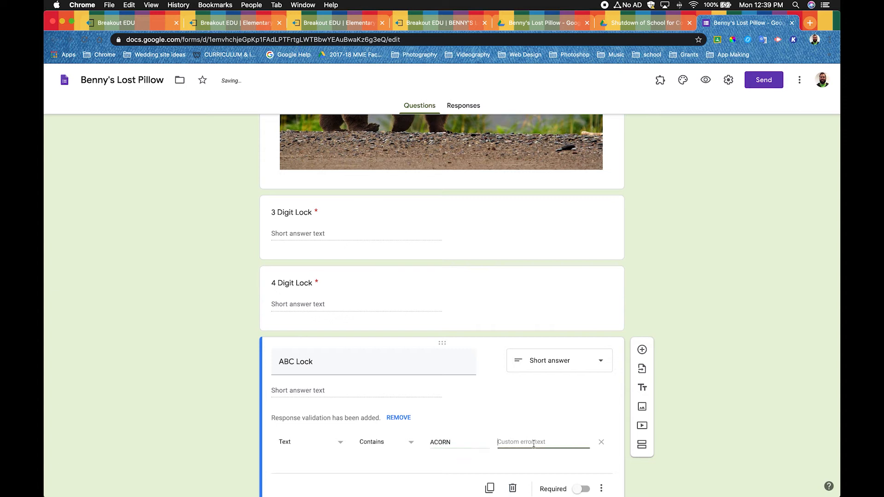
type("Go to ")
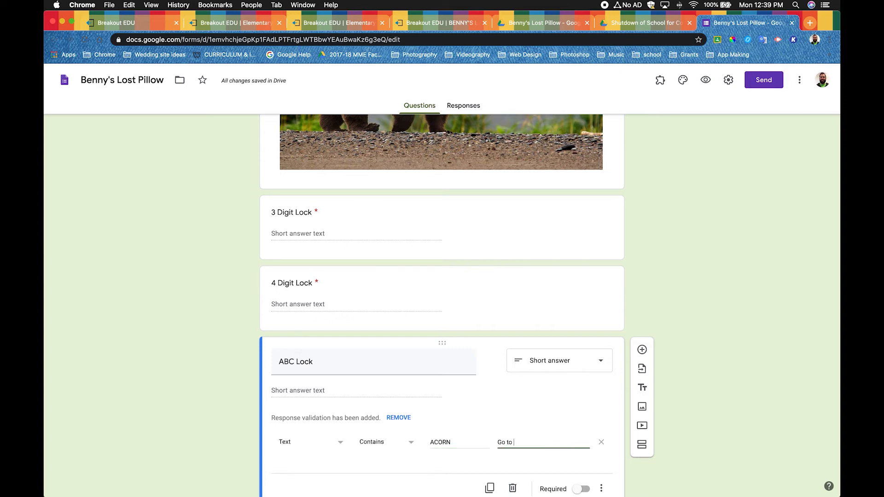
type("this clue")
- Extend the ABC Lock question's title to read "ABC Lock *All capital Letters"
left_click(428, 363)
left_click(429, 364)
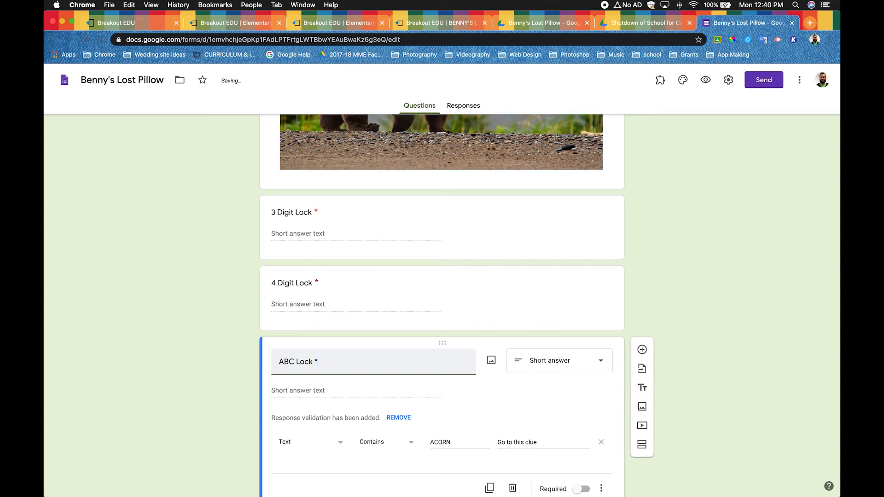
type("Need ")
type(" to be in a")
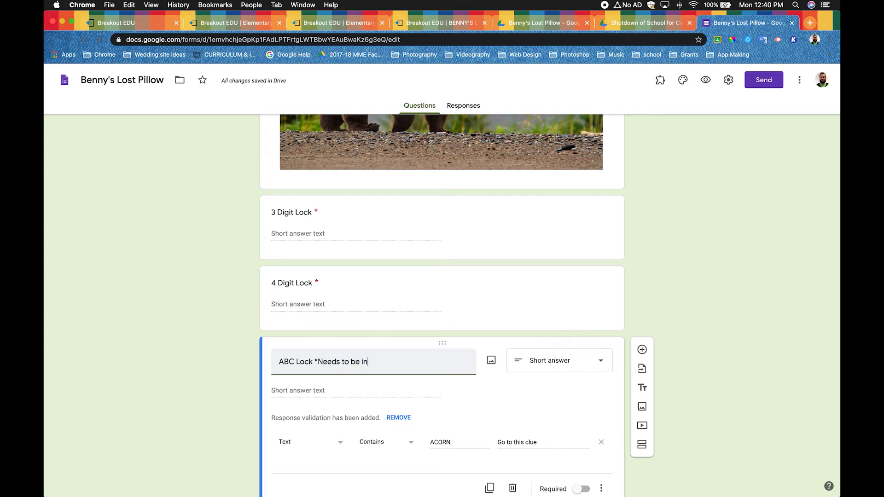
type("ll capital letters")
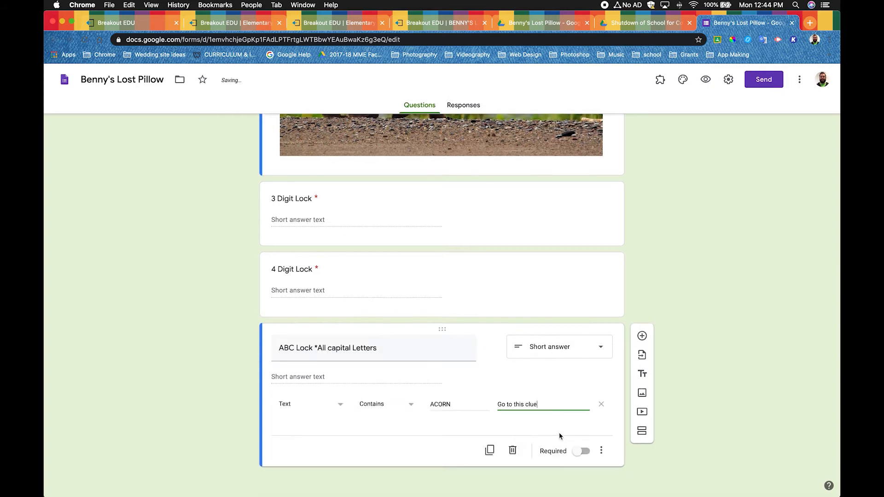
- Make the ABC Lock question required, and check the directional lock's combination on the Breakout EDU game page before returning to the form
left_click(581, 455)
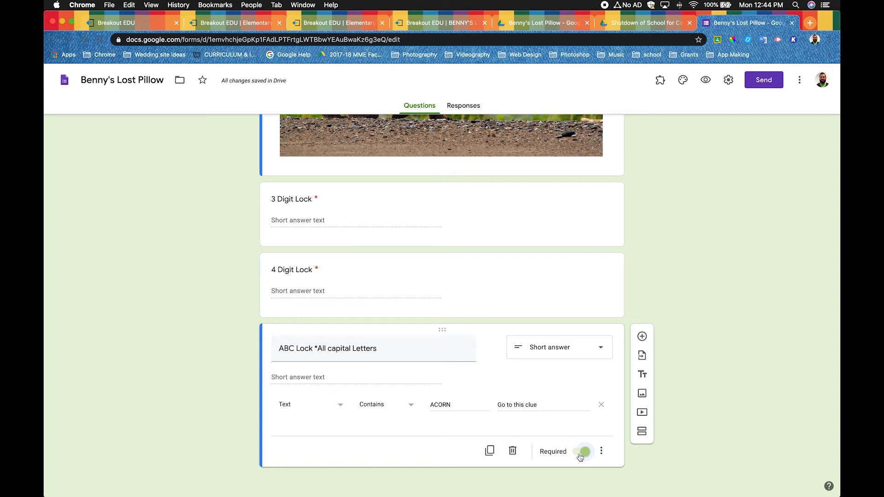
left_click(420, 24)
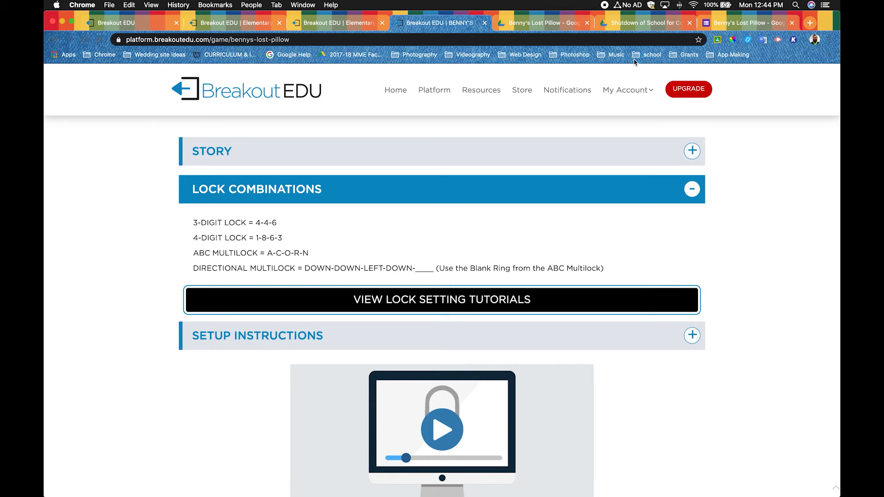
left_click(746, 22)
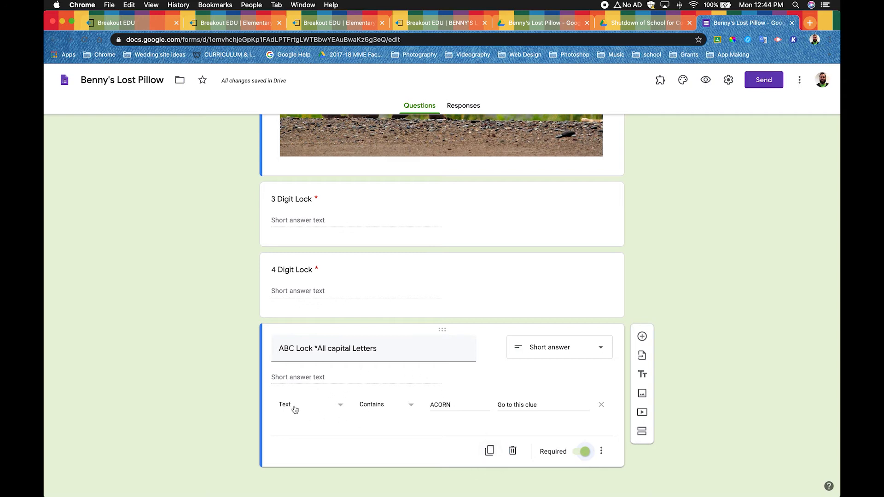
- Duplicate the ABC Lock question and replace "ABC" with "Directional" in the copy's title
left_click(490, 451)
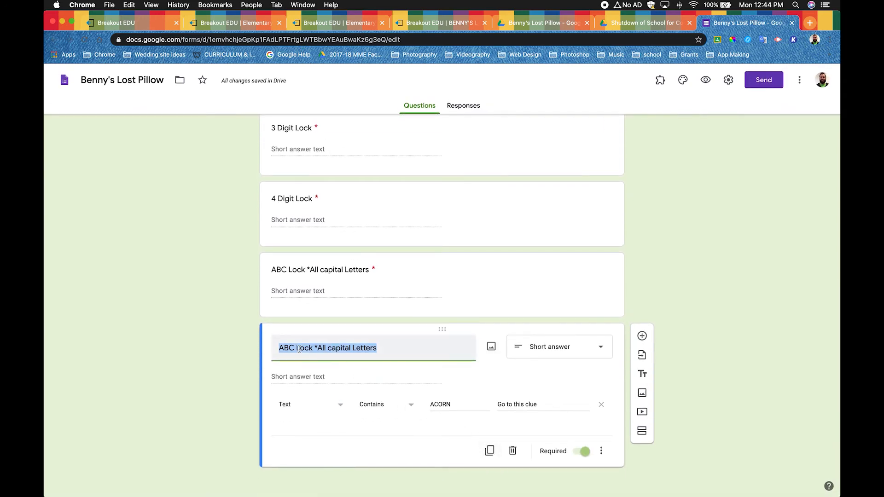
left_click_drag(299, 349, 270, 351)
type("Directional")
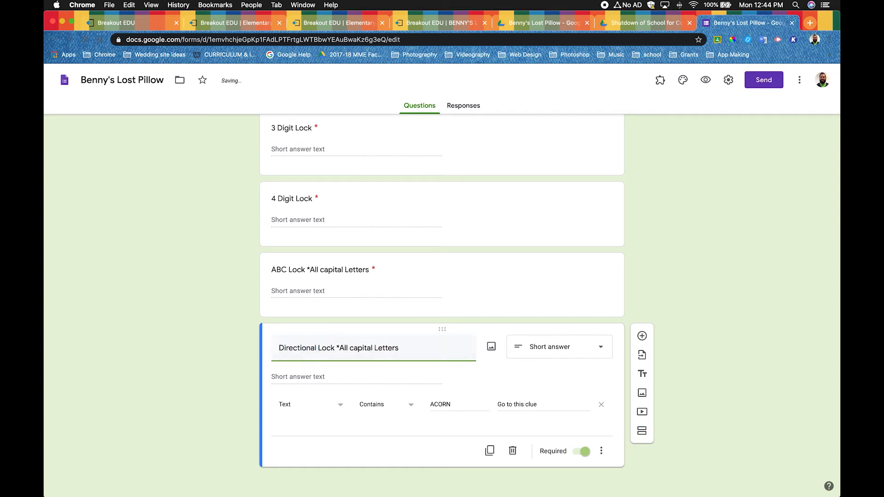
- Add the letter key "(D=Down, U=Up, L=Left, R=Right)" to the end of the Directional Lock question's title
left_click(422, 353)
type("(D=Down, U=")
type("Up")
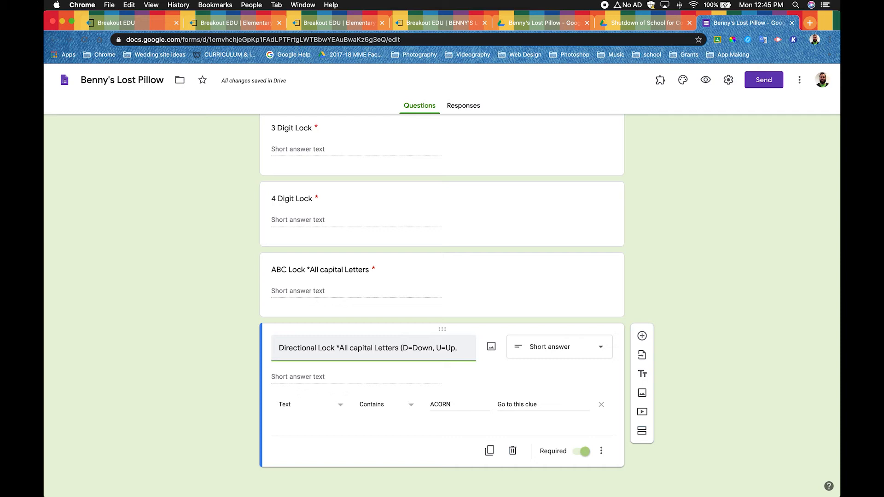
type(", L=Lec")
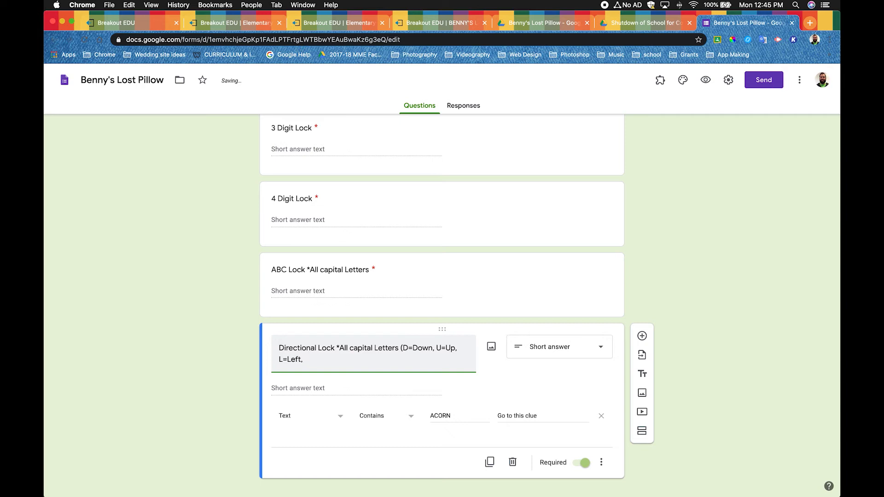
type("ight")
- Set the Directional Lock's validation text to "DDLD", checking the combination on the Breakout EDU game page
double_click(433, 416)
type("DD")
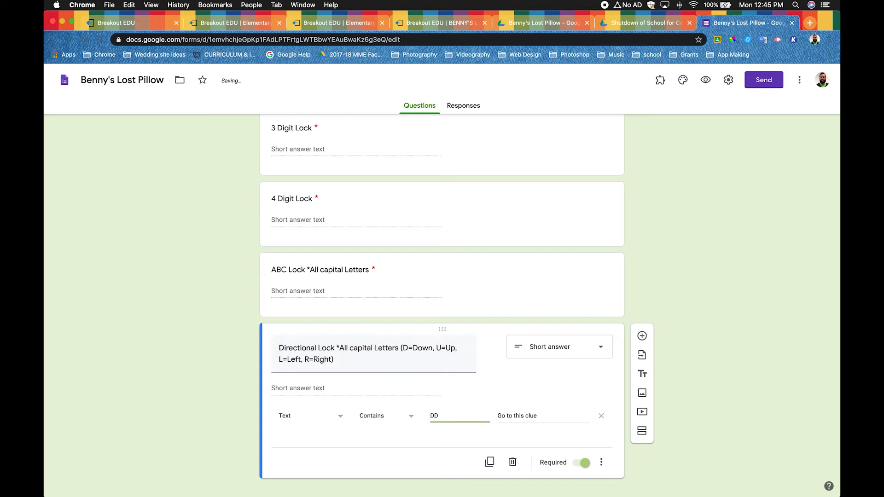
left_click(426, 25)
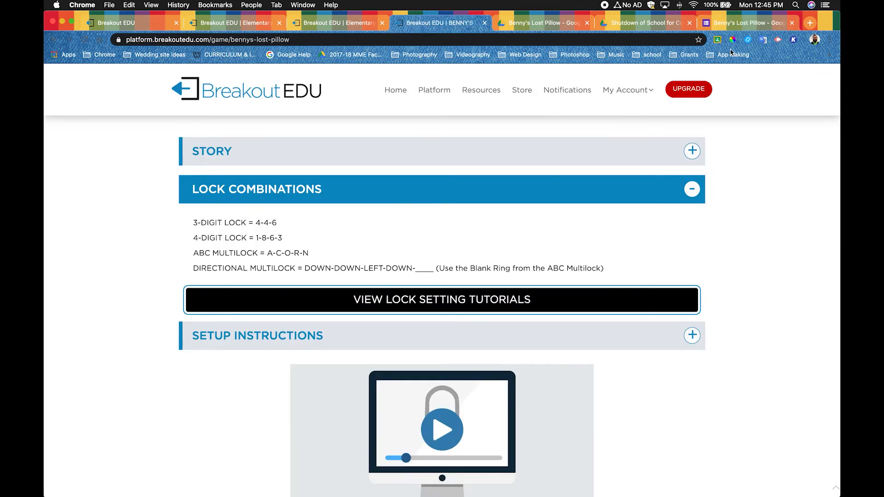
left_click(747, 23)
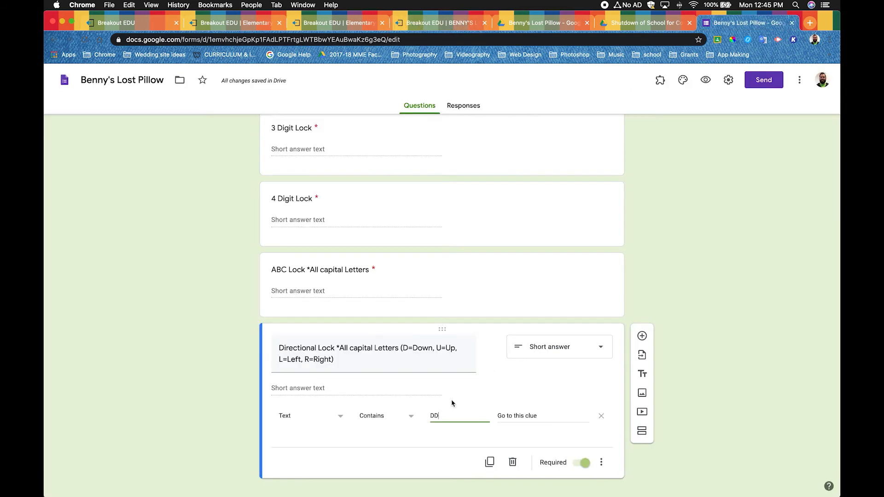
type("LD")
left_click(557, 416)
left_click(737, 392)
- Look over the form's lock questions, from the bear image down to the Directional Lock
scroll(698, 370, "up", 8)
scroll(699, 370, "down", 8)
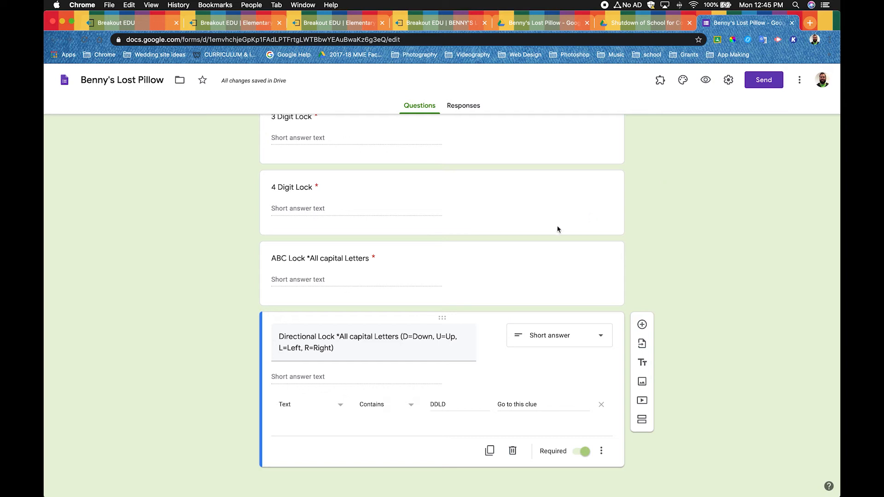
scroll(377, 258, "up", 2)
scroll(377, 259, "down", 1)
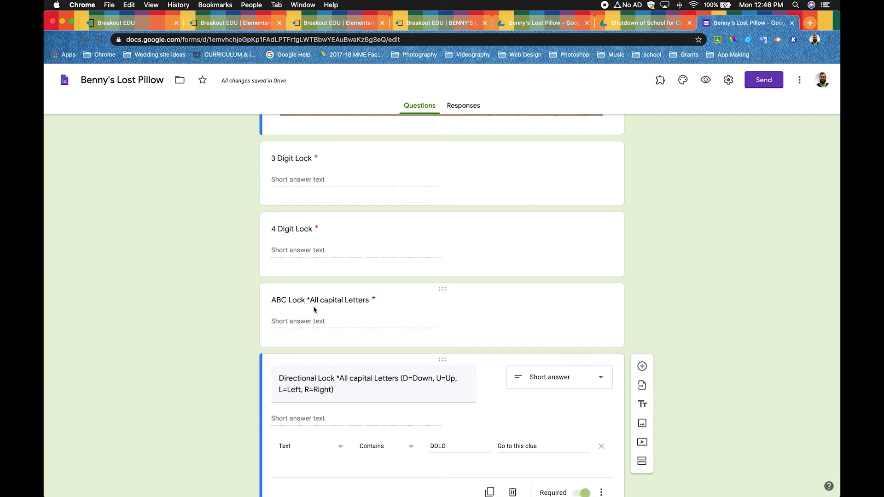
scroll(318, 307, "down", 1)
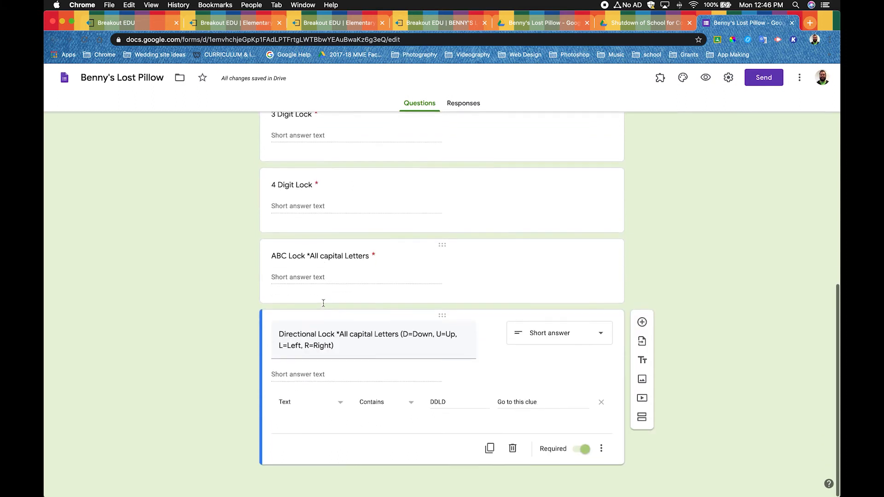
scroll(323, 308, "up", 2)
scroll(323, 308, "up", 5)
scroll(324, 308, "down", 6)
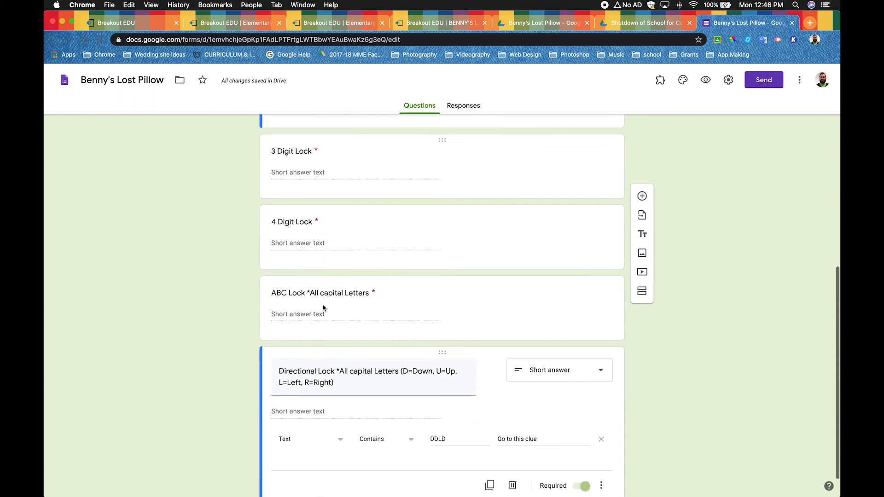
scroll(324, 308, "up", 1)
scroll(323, 308, "down", 1)
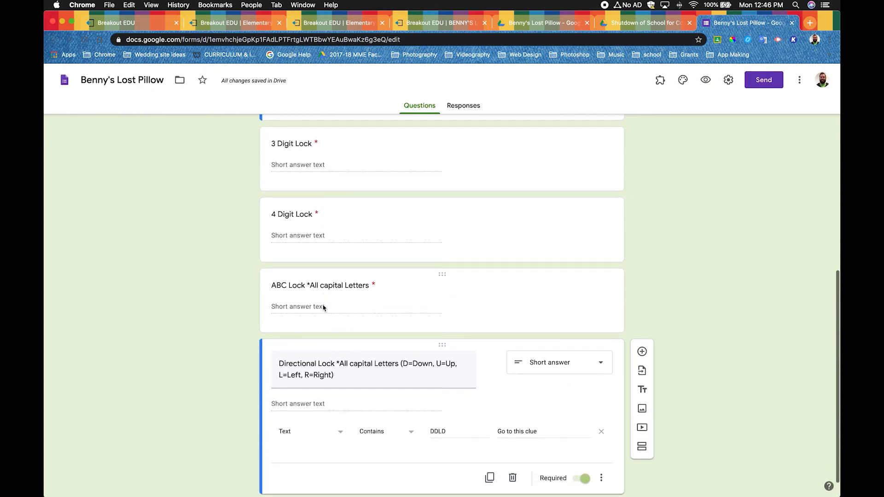
scroll(323, 308, "up", 5)
scroll(324, 308, "down", 4)
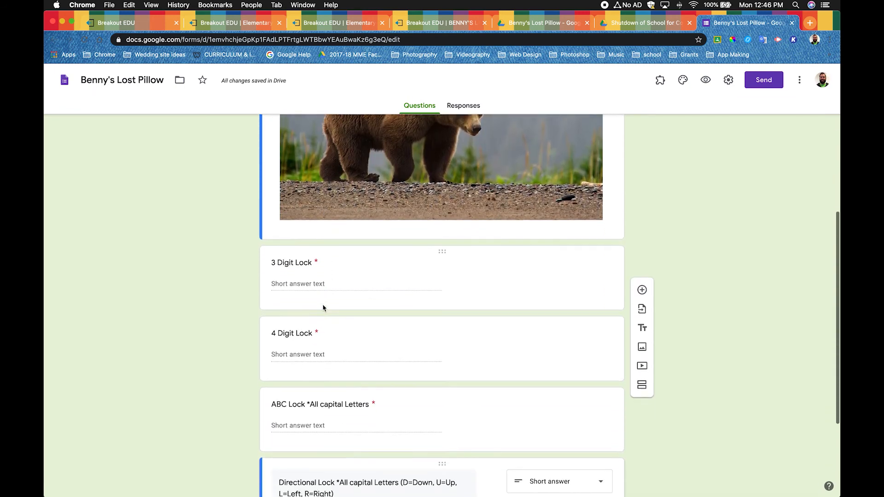
- Open the 3 Digit Lock question and examine its validation settings alongside the other lock questions
left_click(344, 250)
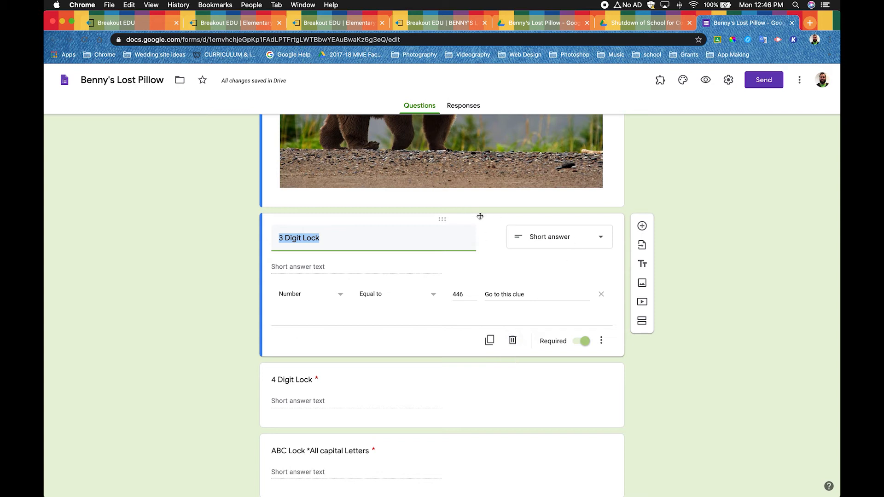
scroll(488, 263, "up", 5)
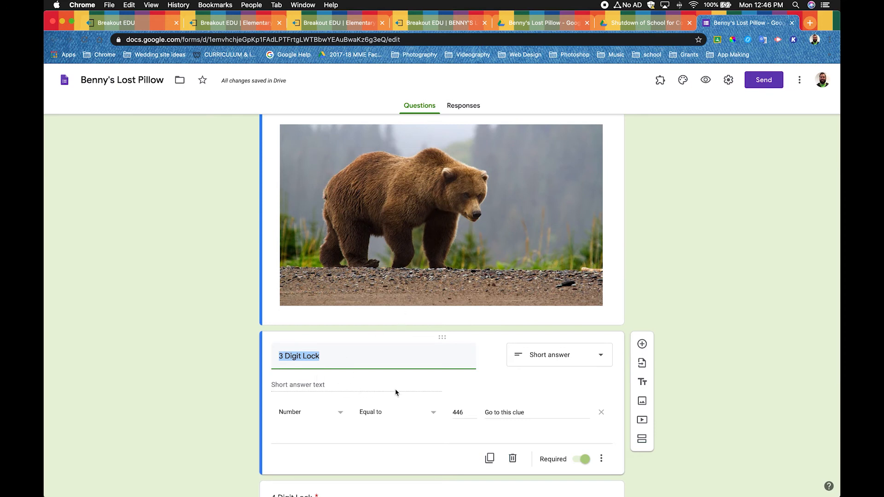
scroll(394, 391, "down", 5)
left_click(703, 399)
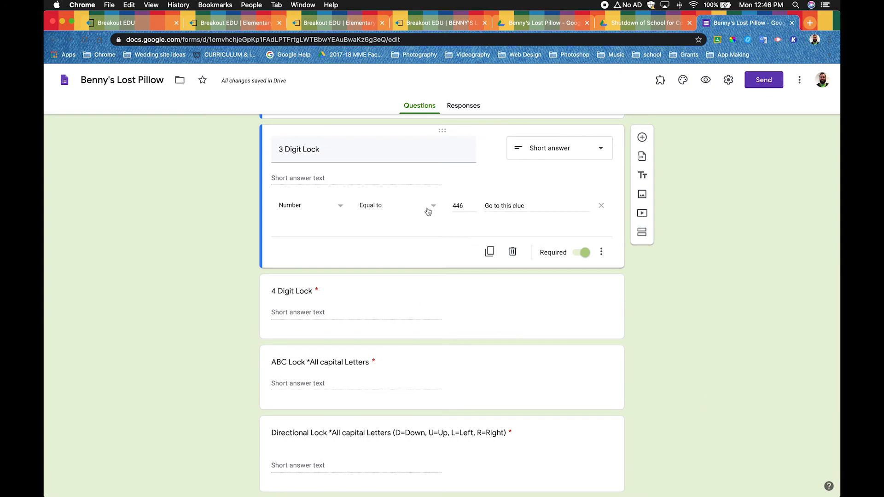
scroll(372, 314, "down", 1)
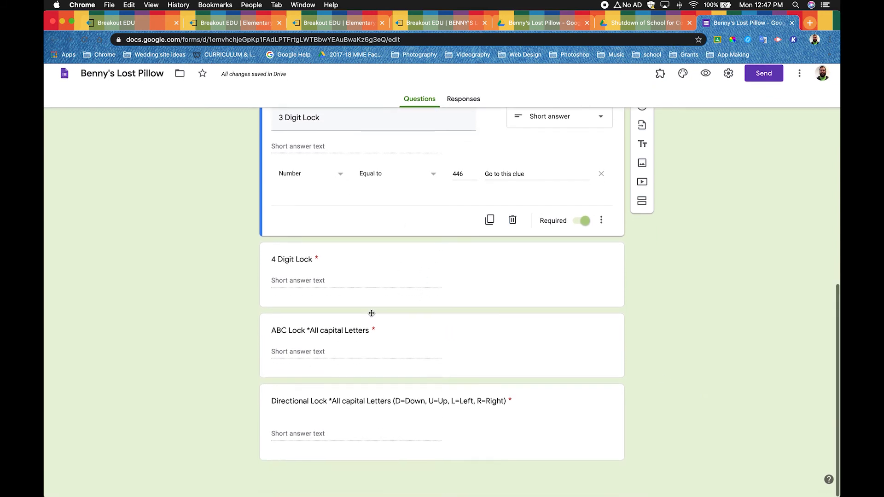
scroll(372, 312, "up", 2)
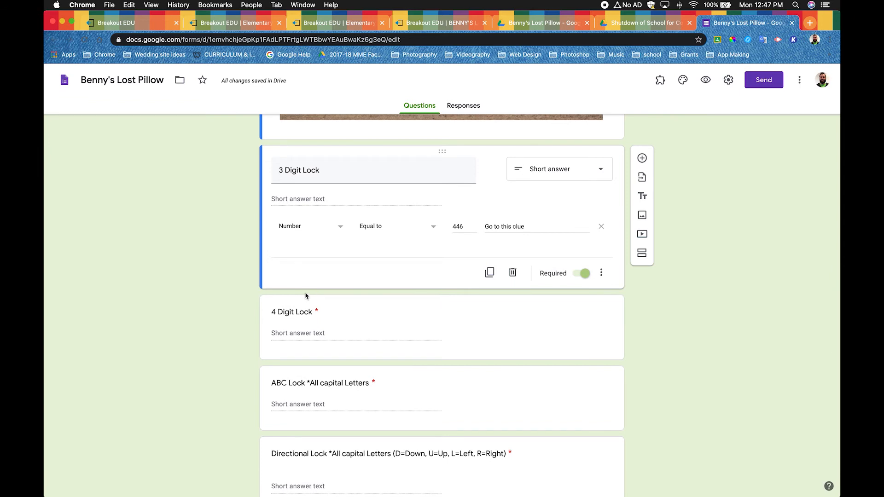
left_click(311, 288)
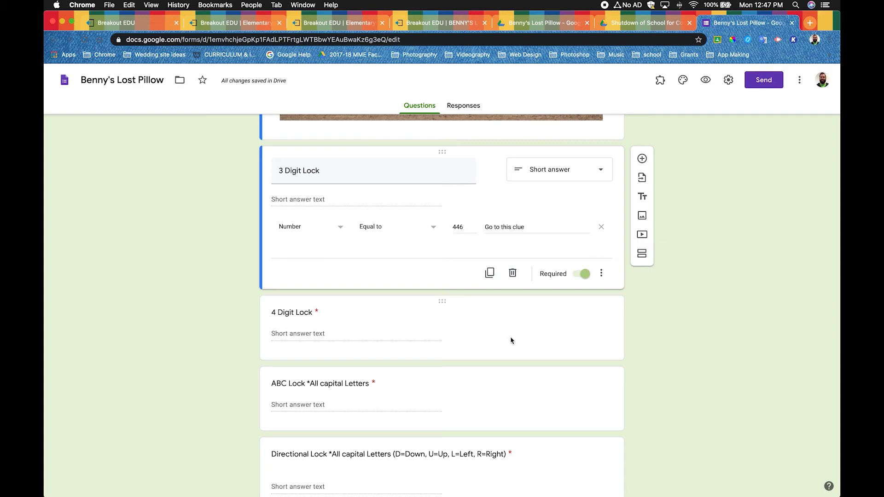
scroll(511, 341, "down", 2)
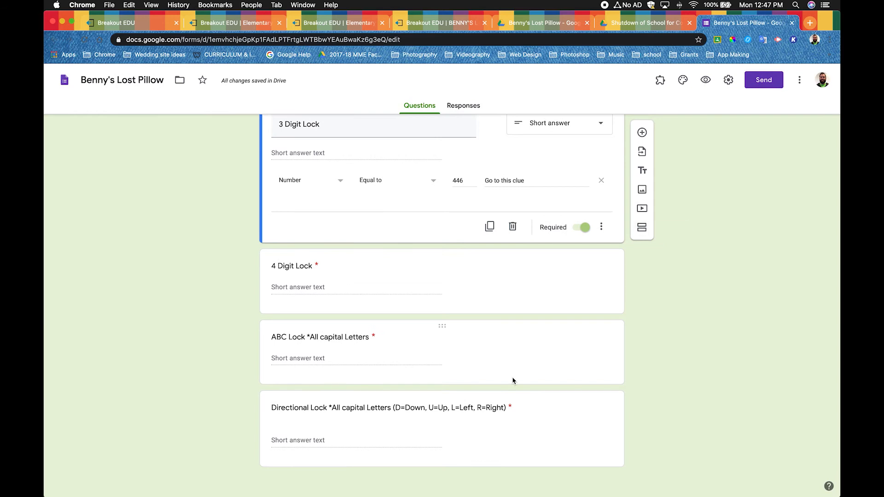
scroll(598, 369, "up", 4)
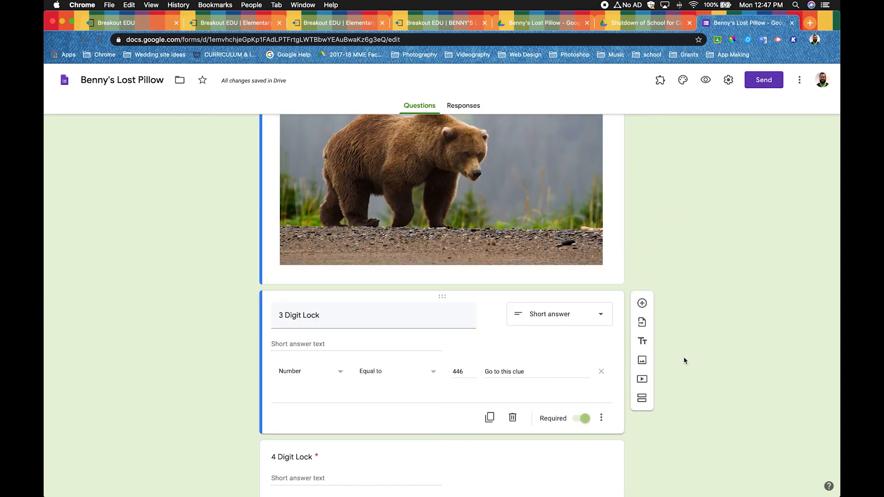
left_click(645, 380)
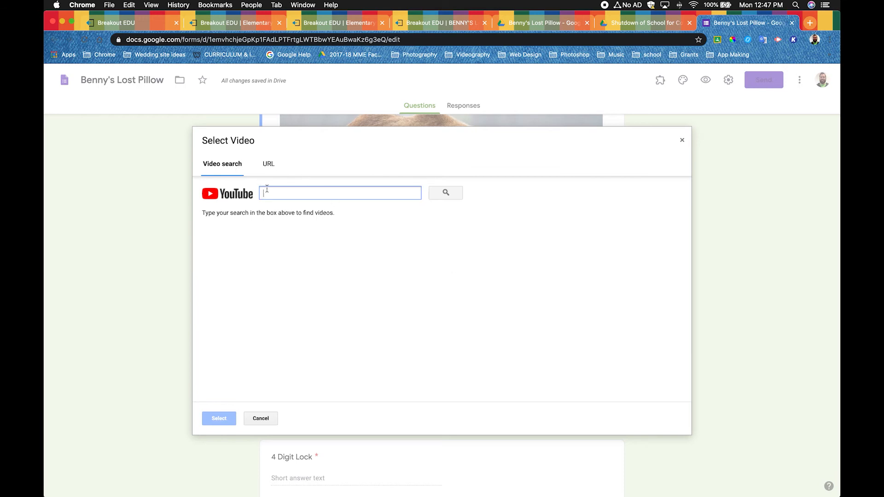
left_click(271, 164)
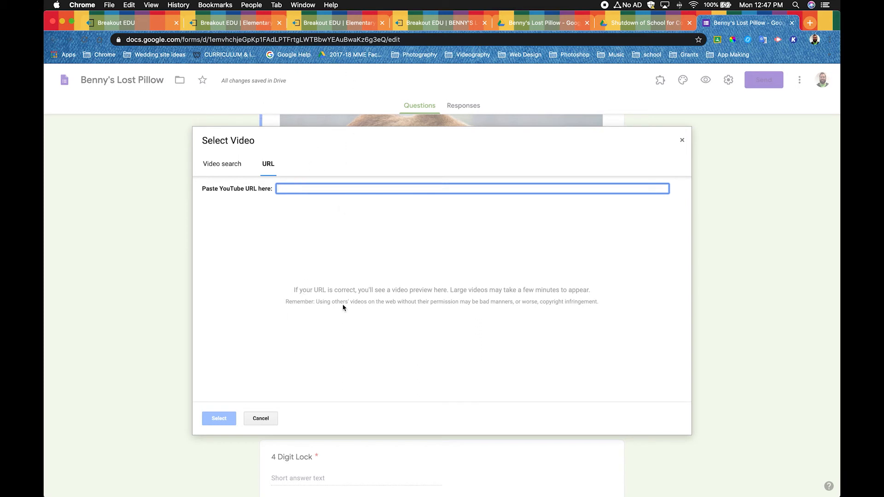
left_click(260, 419)
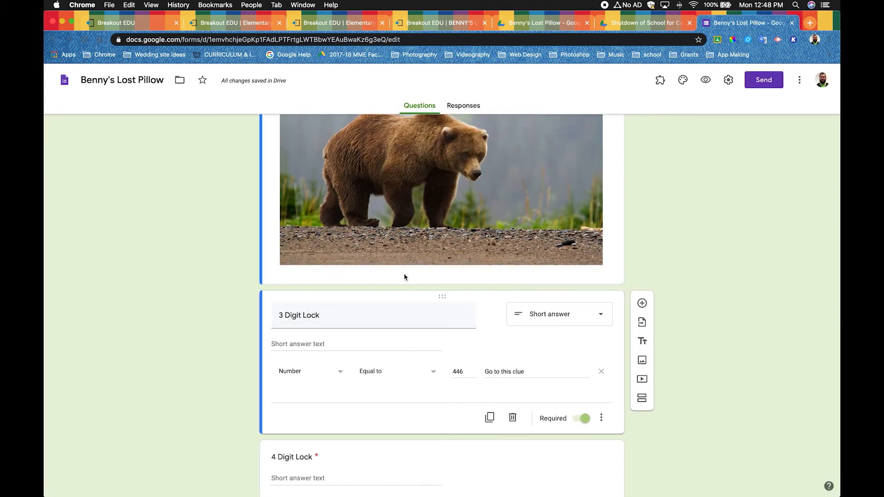
- Return to the Breakout EDU game page, collapse the lock combinations and open the game resources folder in Google Drive
scroll(445, 367, "down", 3)
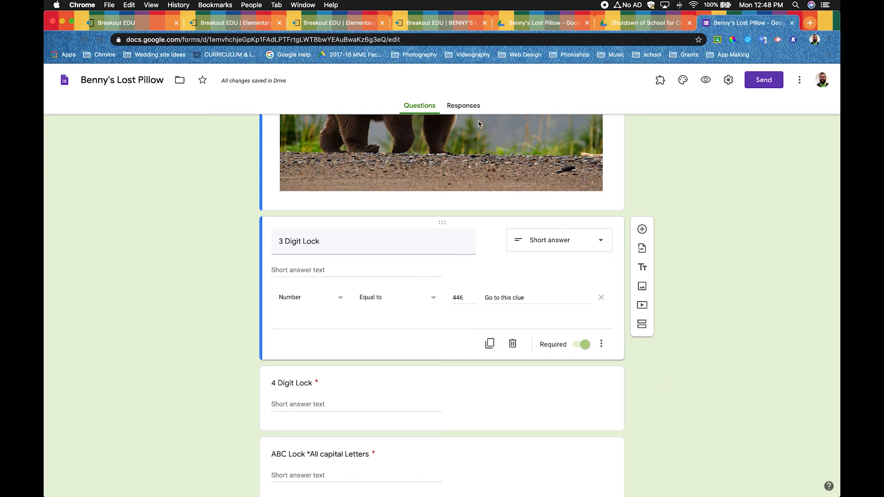
left_click(439, 28)
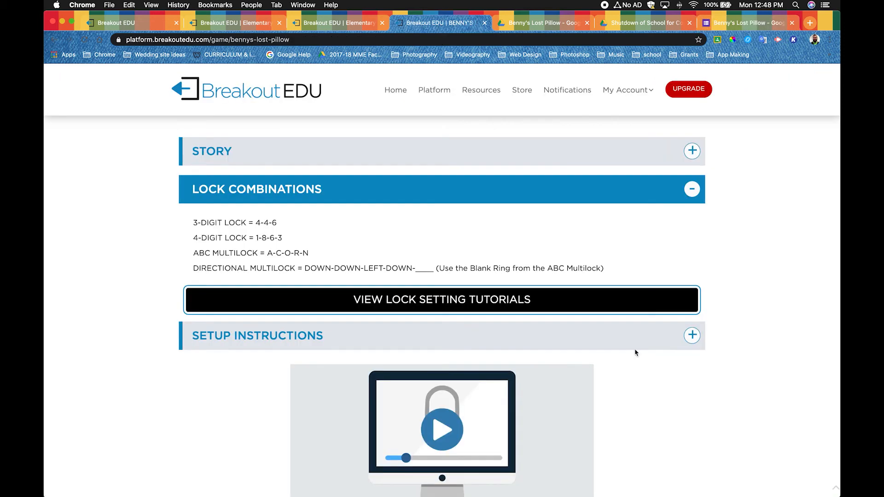
left_click(692, 190)
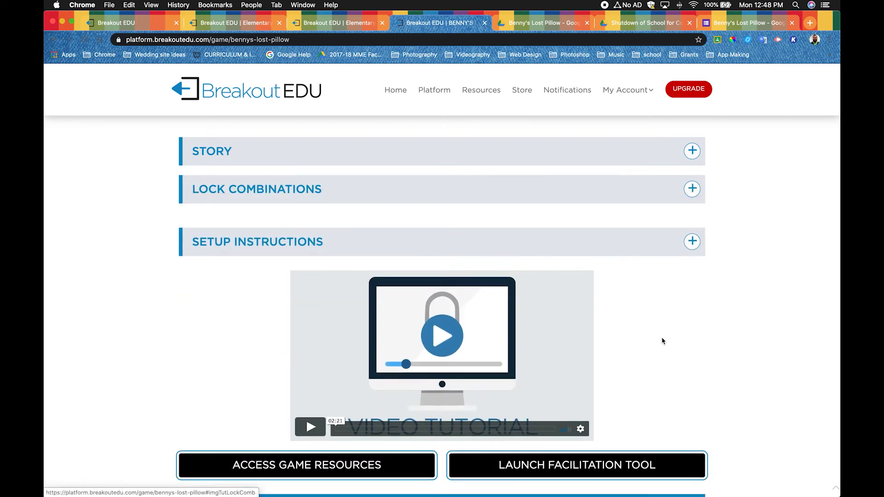
scroll(662, 334, "down", 5)
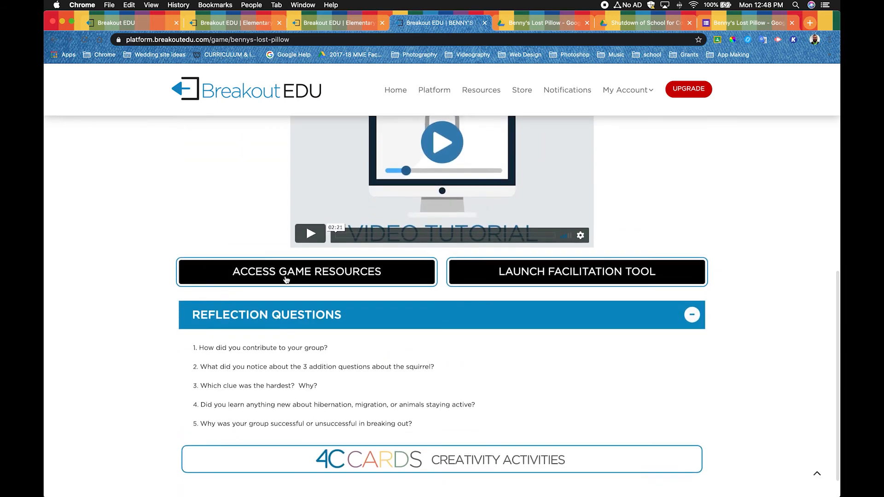
left_click(281, 273)
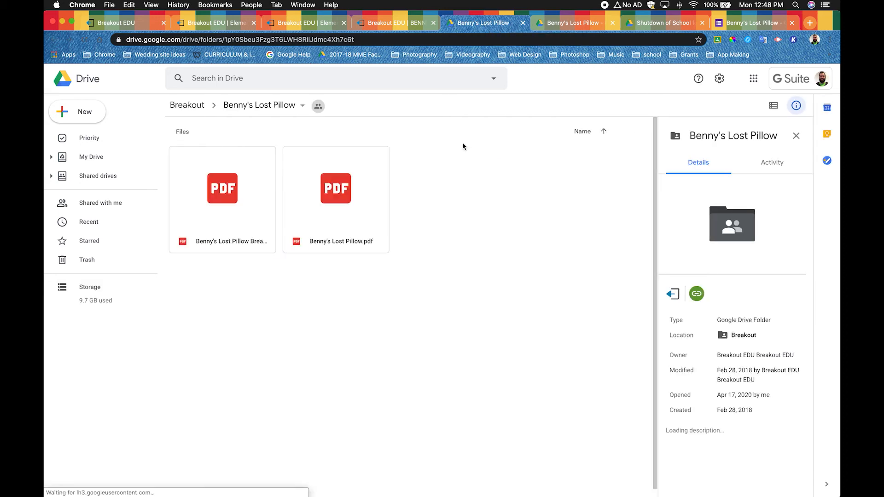
- Open Benny's Lost Pillow.pdf, look through its lock overview and clue pages, and download the file
double_click(357, 204)
scroll(446, 281, "down", 10)
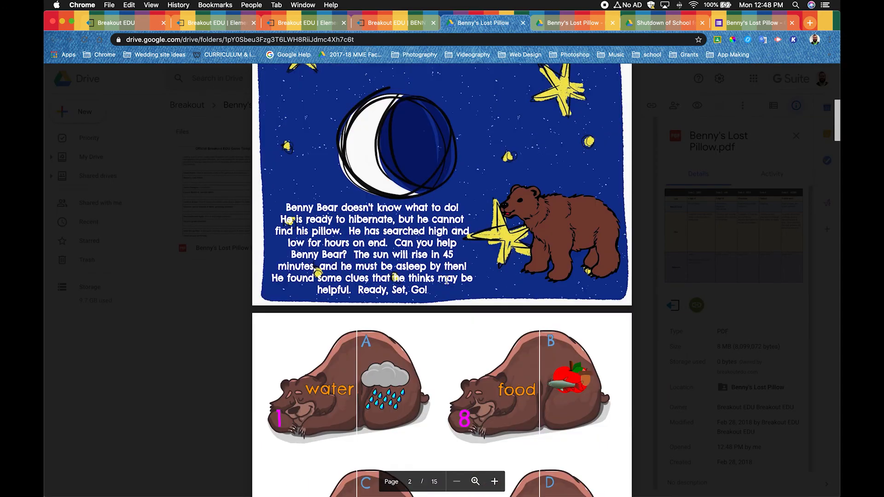
scroll(446, 281, "down", 20)
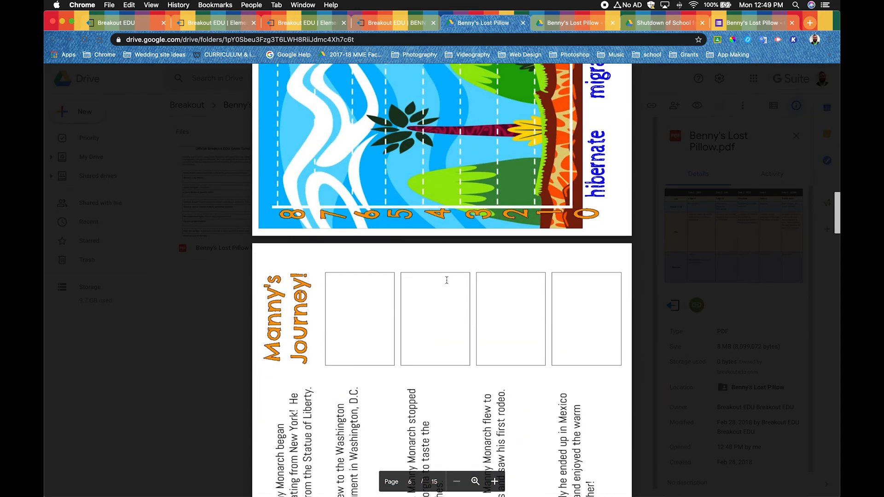
scroll(447, 280, "down", 15)
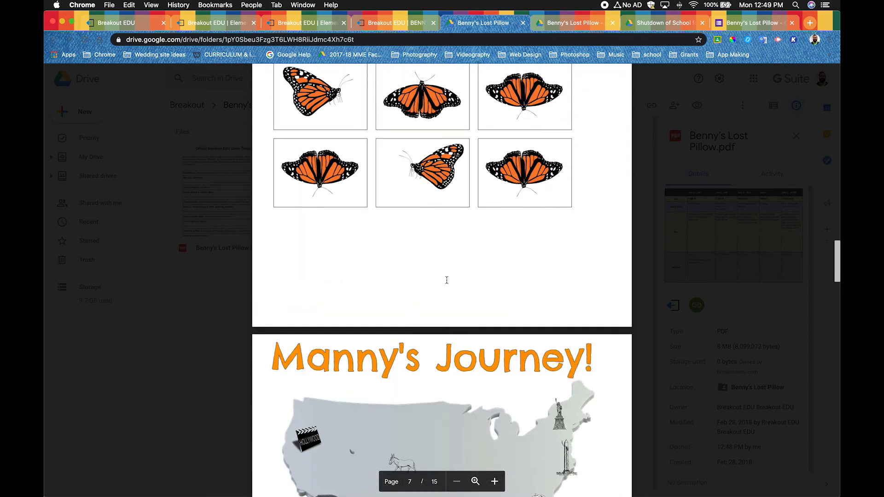
scroll(447, 280, "up", 20)
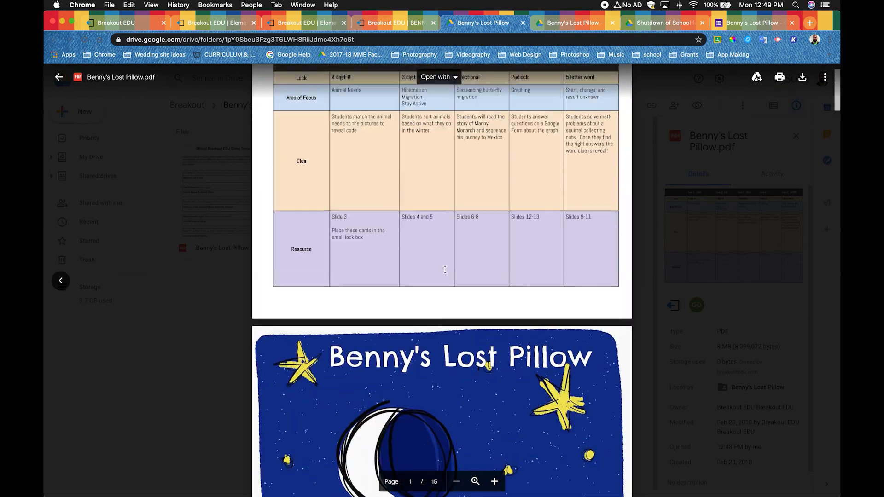
scroll(445, 270, "up", 2)
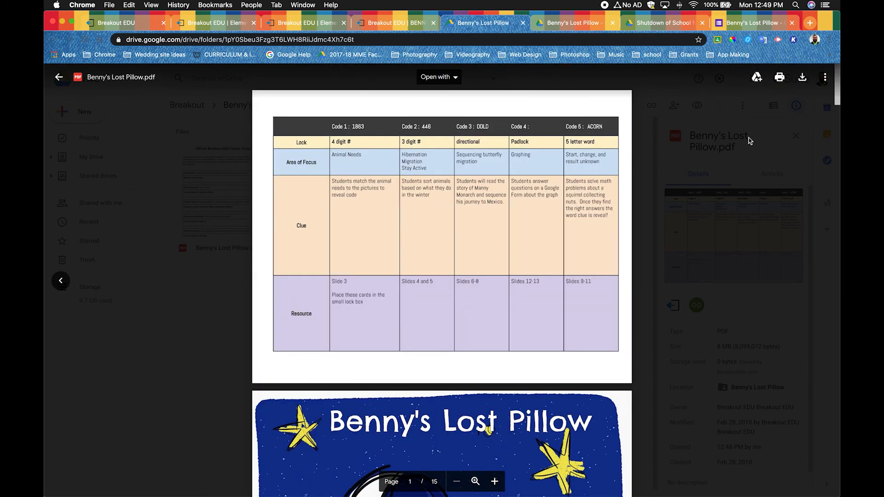
left_click(802, 79)
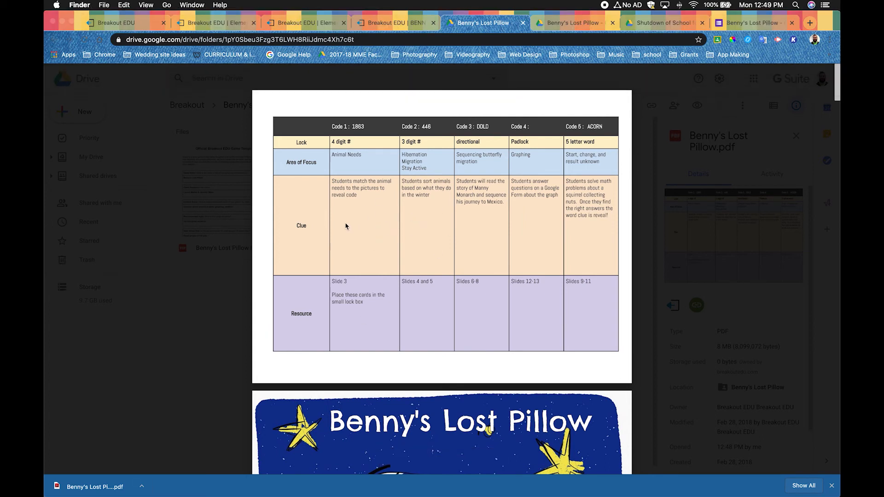
- Open the downloaded Benny's Lost Pillow (1).pdf from the Downloads folder in Preview
left_click_drag(840, 265, 680, 265)
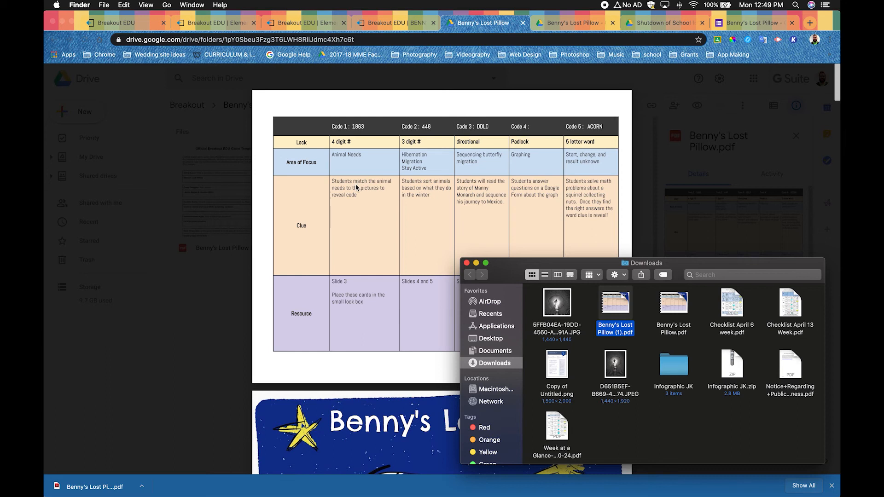
left_click(741, 24)
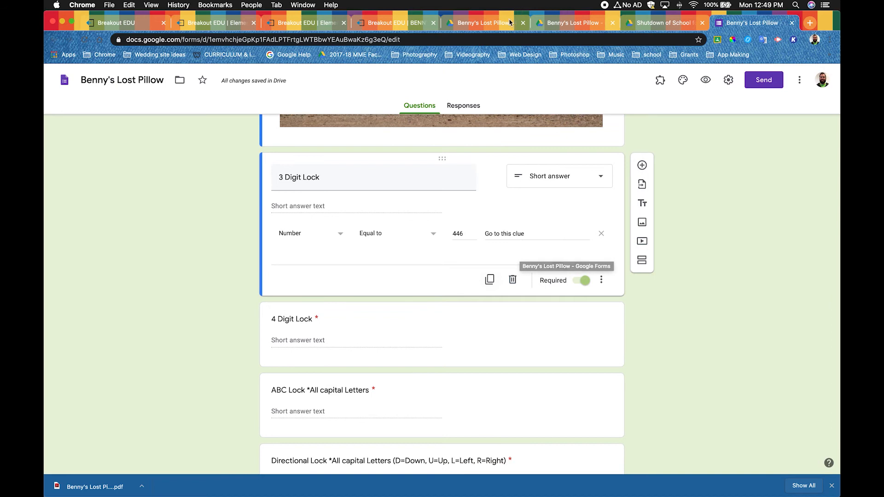
key("super+Tab")
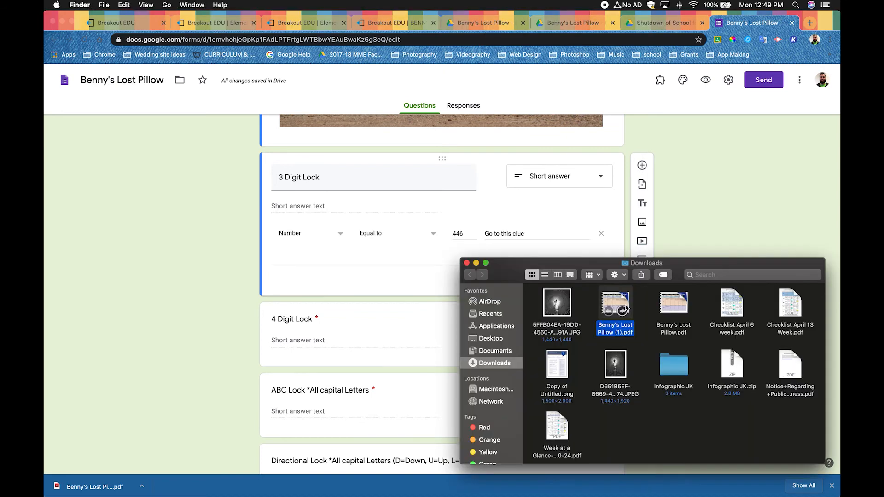
left_click(494, 24)
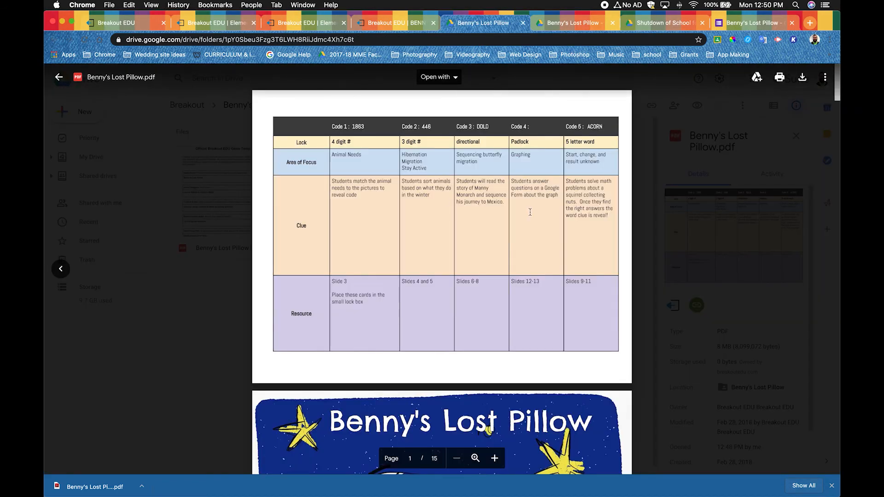
key("super+Tab")
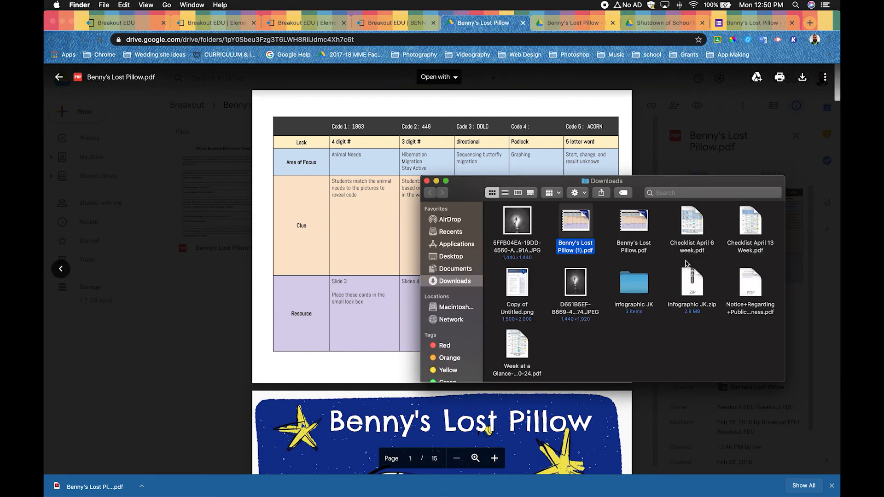
right_click(581, 216)
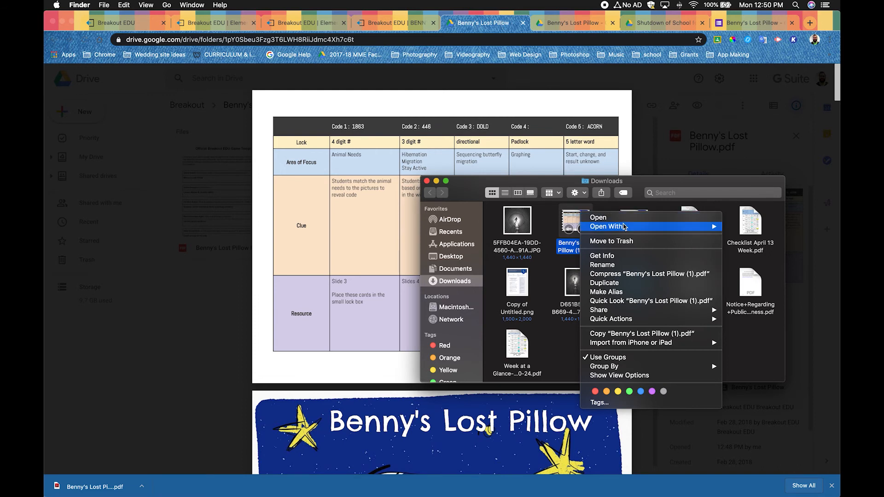
mouse_move(622, 227)
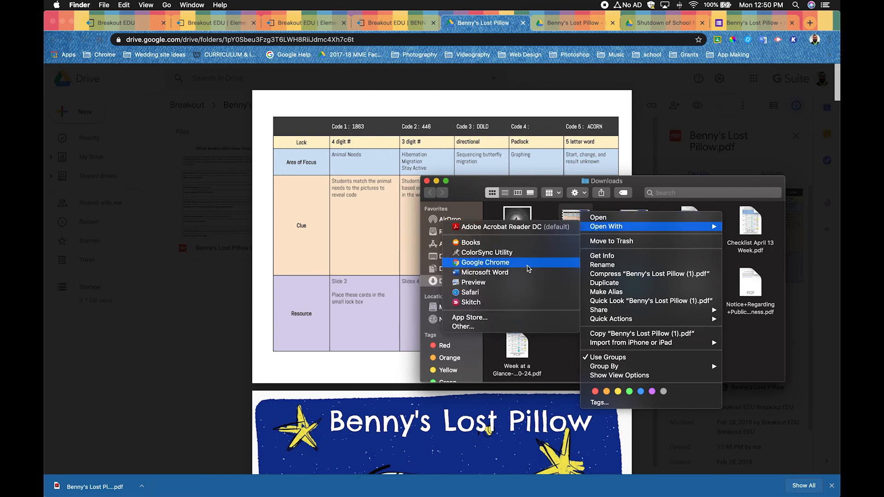
left_click(517, 283)
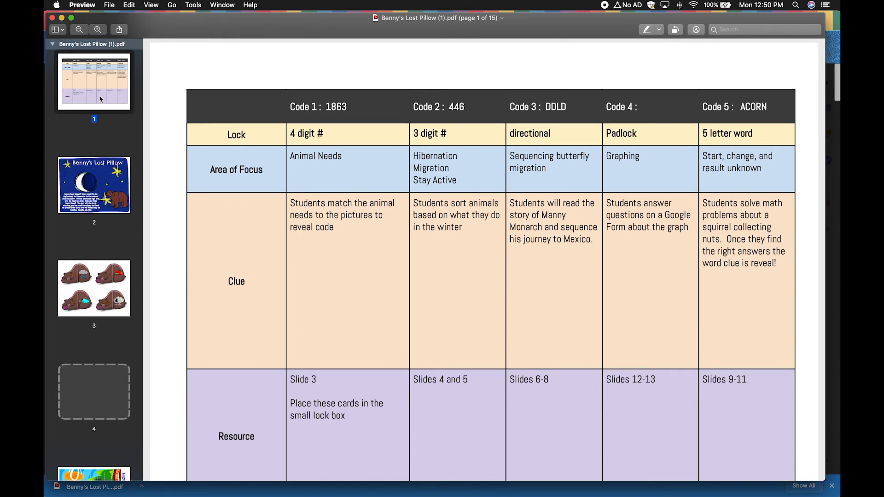
- Look through the PDF's page thumbnails and set its print range to pages 2 to 13, leaving out the answer key
scroll(97, 119, "down", 5)
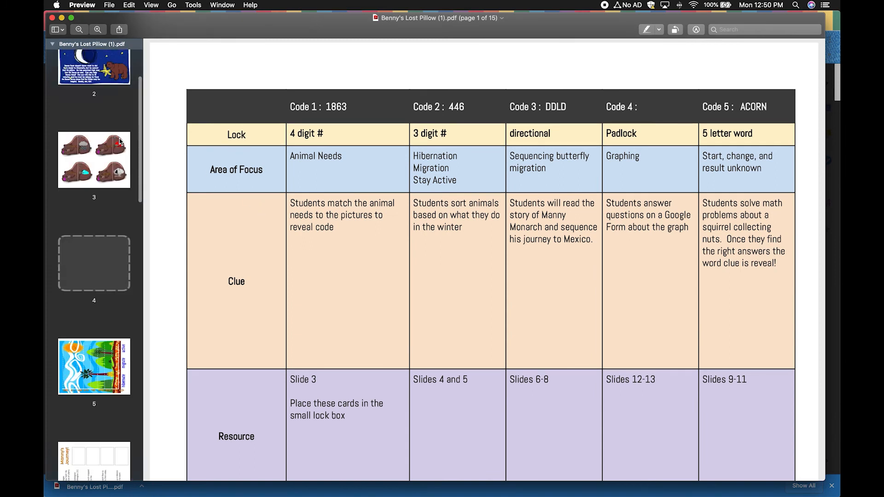
left_click_drag(140, 144, 117, 434)
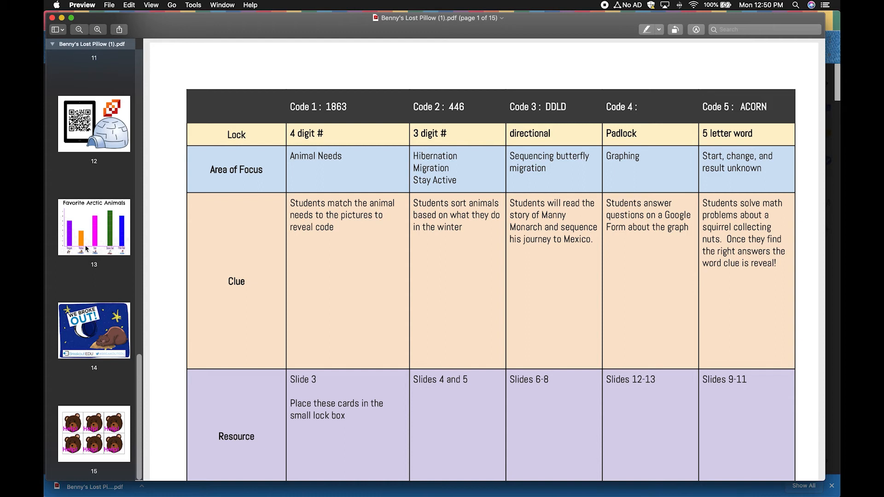
scroll(86, 249, "up", 2)
scroll(94, 251, "up", 10)
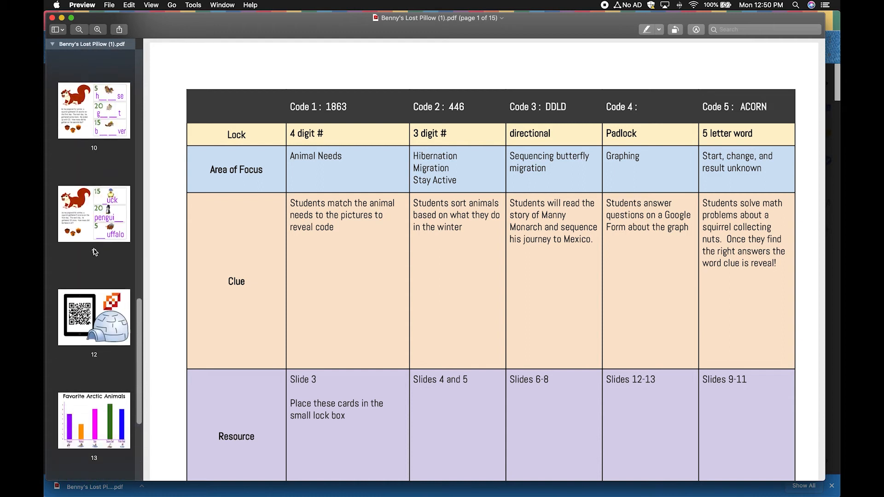
scroll(95, 251, "up", 10)
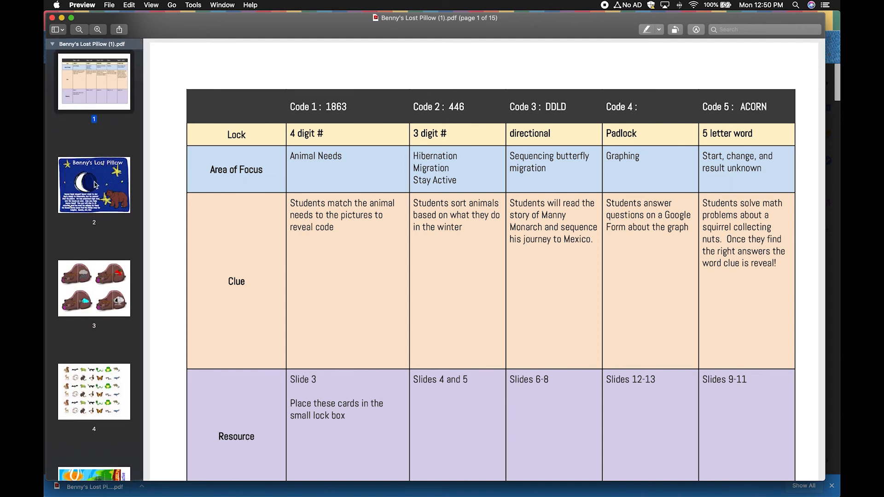
left_click(114, 5)
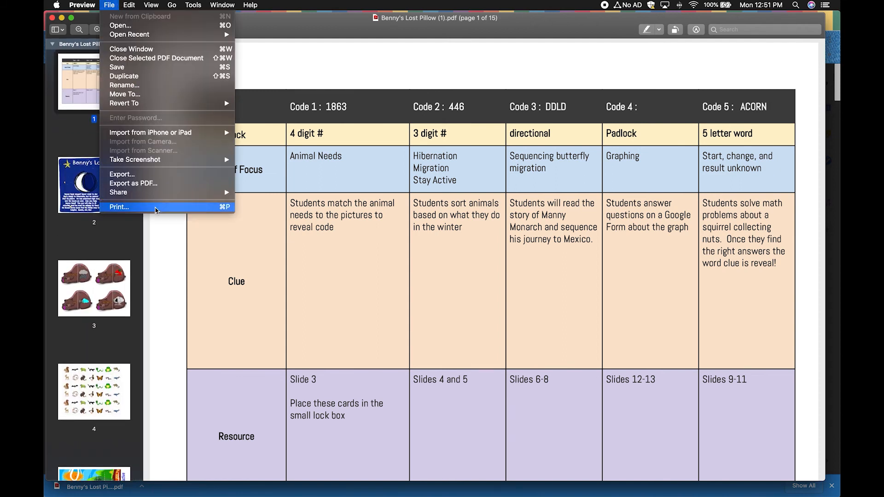
left_click(155, 207)
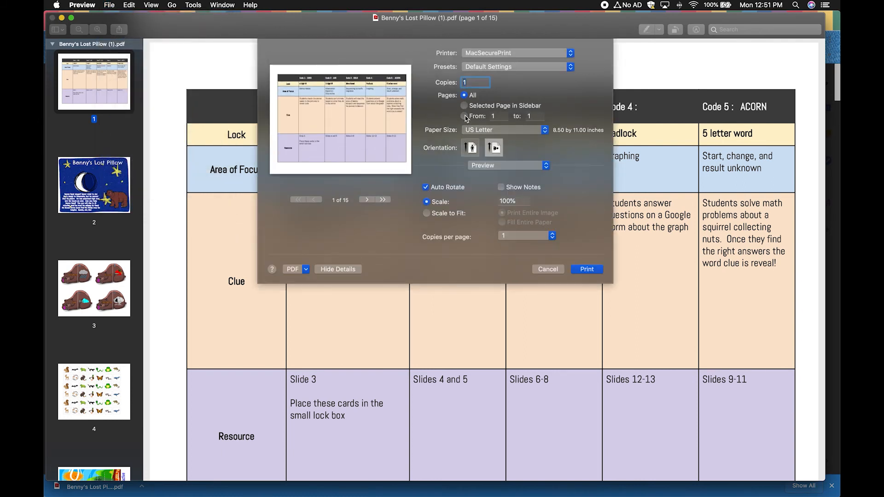
left_click(495, 115)
key("BackSpace")
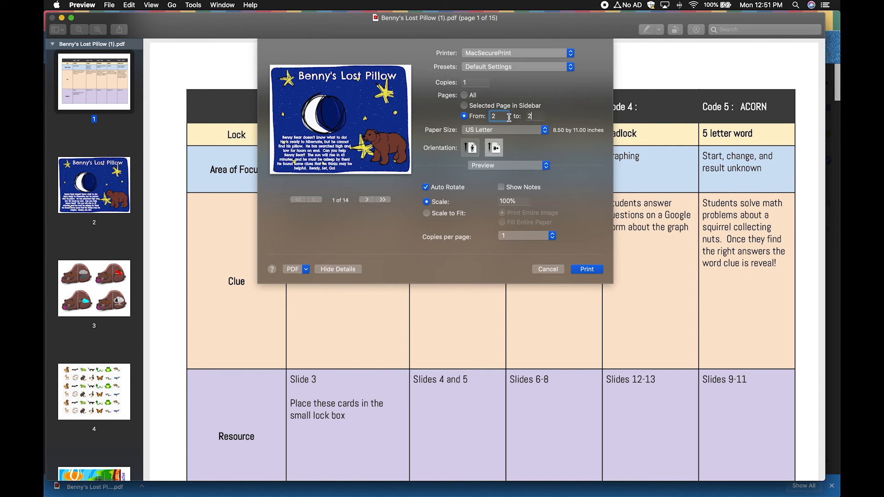
key("Tab")
type("2")
key("BackSpace")
- Save the selected page range as a PDF on the Desktop, marking its title as the student version
left_click(305, 269)
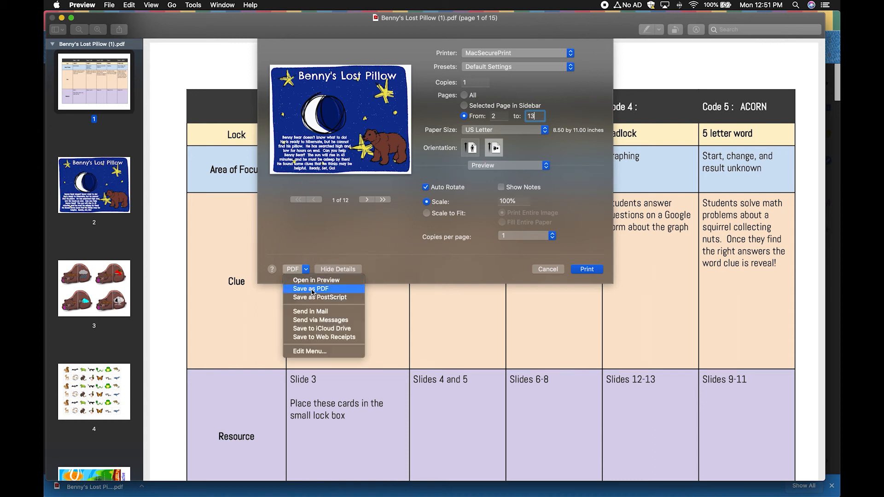
left_click(312, 289)
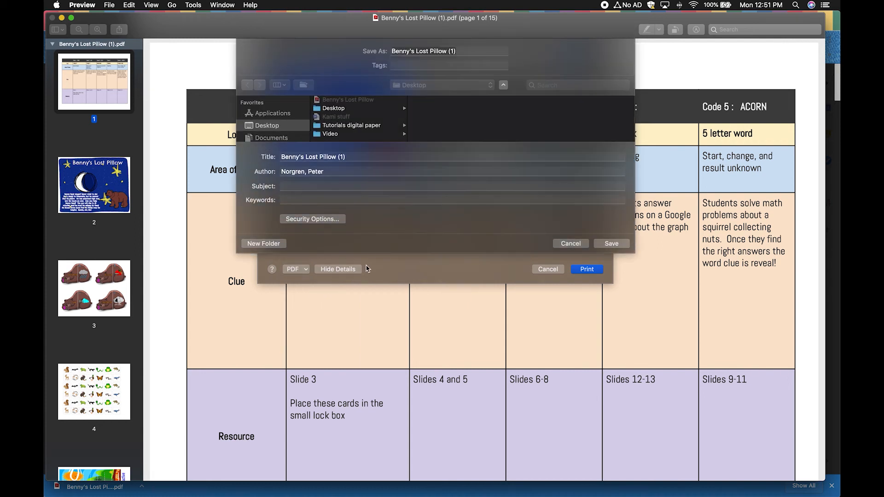
left_click(358, 157)
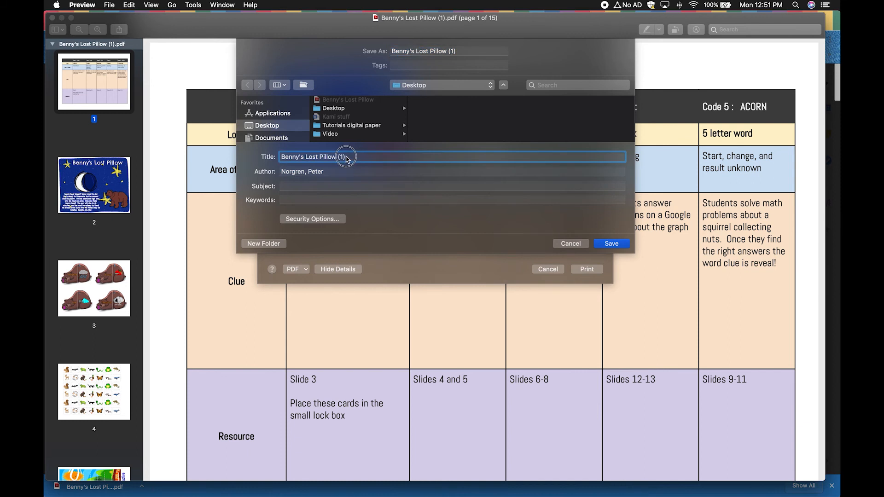
left_click(339, 157)
type("Student")
left_click(611, 244)
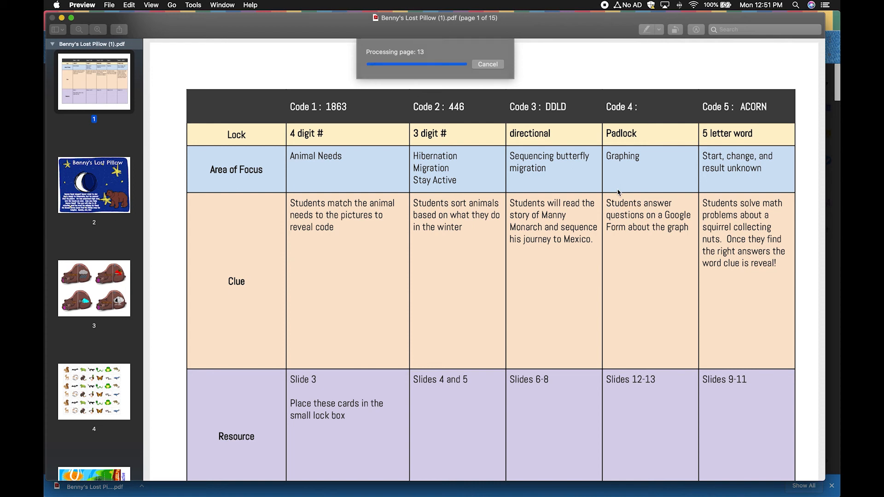
- Open the Benny's Lost Pillow PDF from the Desktop, check its pages through to the last one, and close it
key("super+Tab")
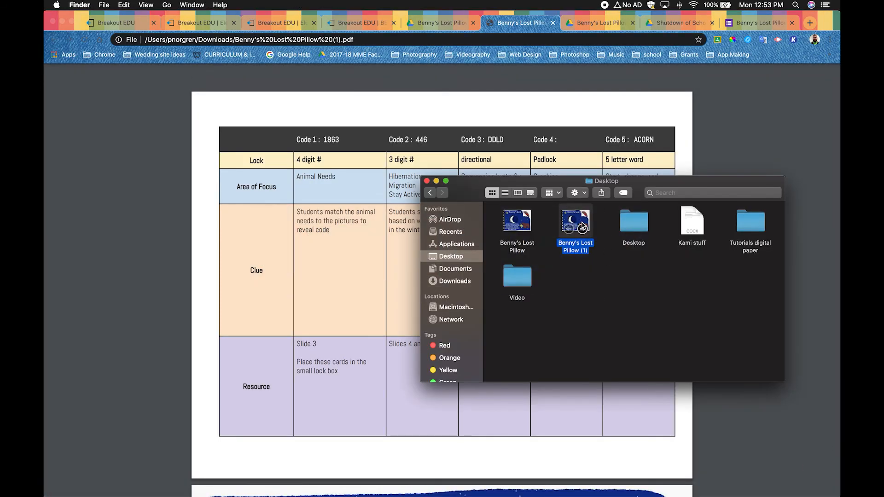
left_click(517, 217)
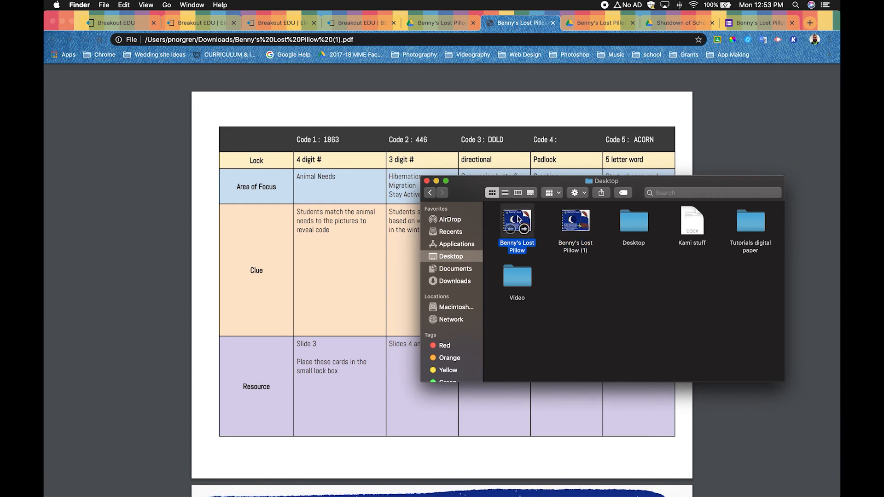
double_click(519, 218)
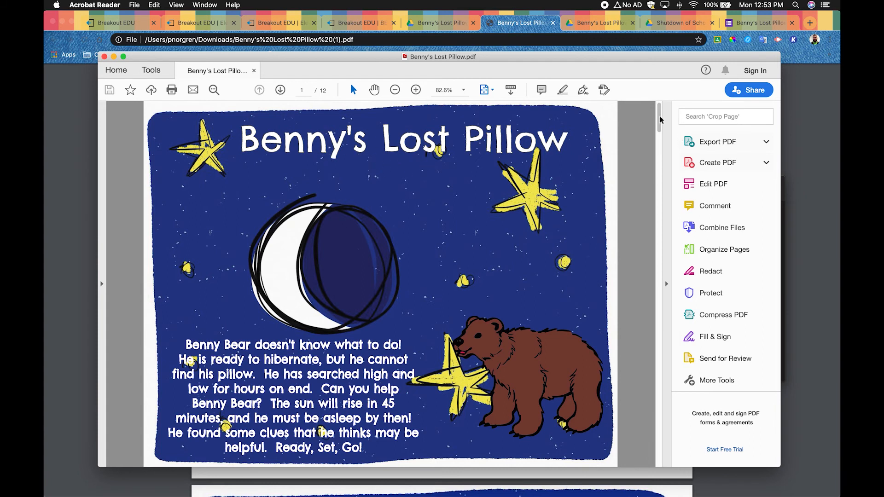
left_click_drag(660, 116, 661, 456)
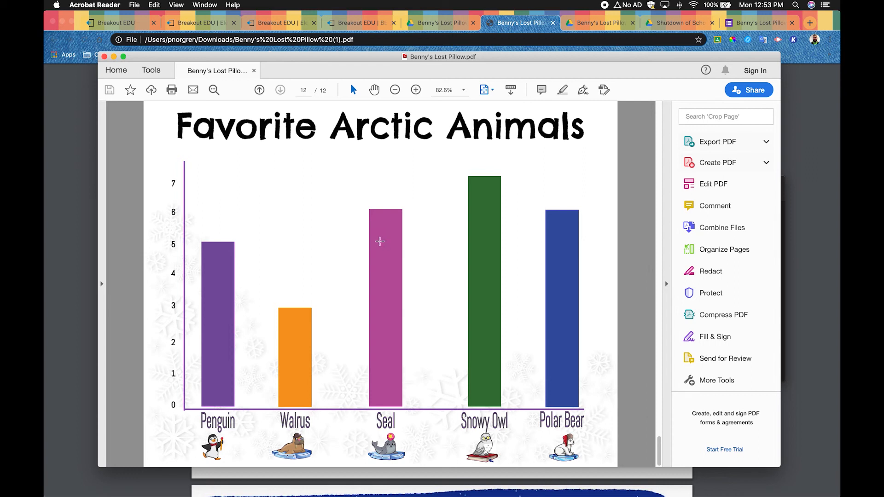
left_click(105, 57)
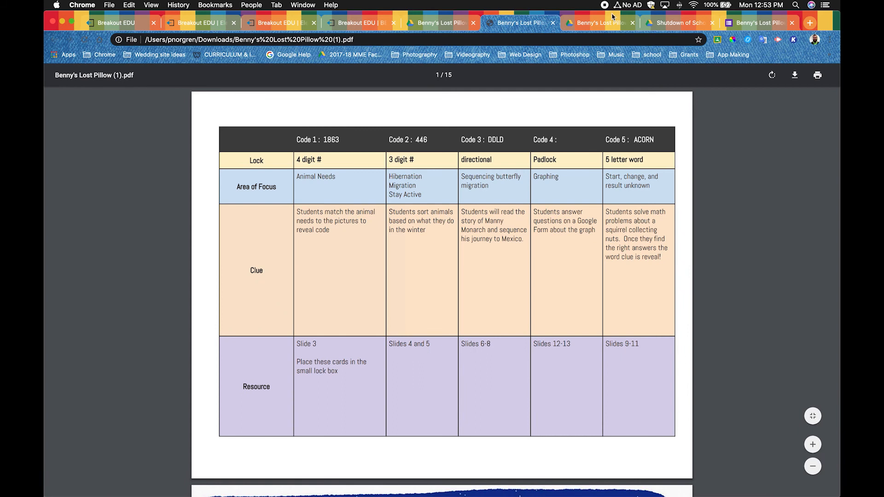
- Upload the Benny's Lost Pillow PDF from the Desktop to the Shutdown of School for Corona Virus folder in Google Drive
left_click(670, 25)
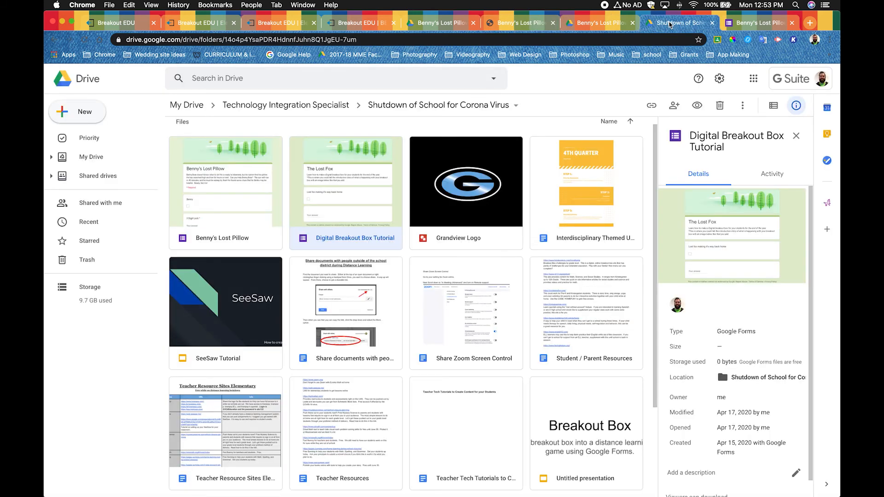
scroll(433, 313, "down", 3)
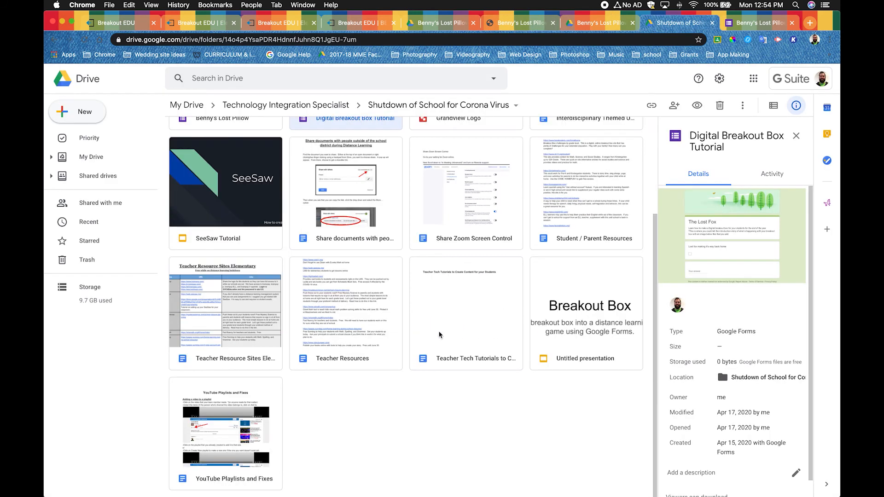
key("super+Tab")
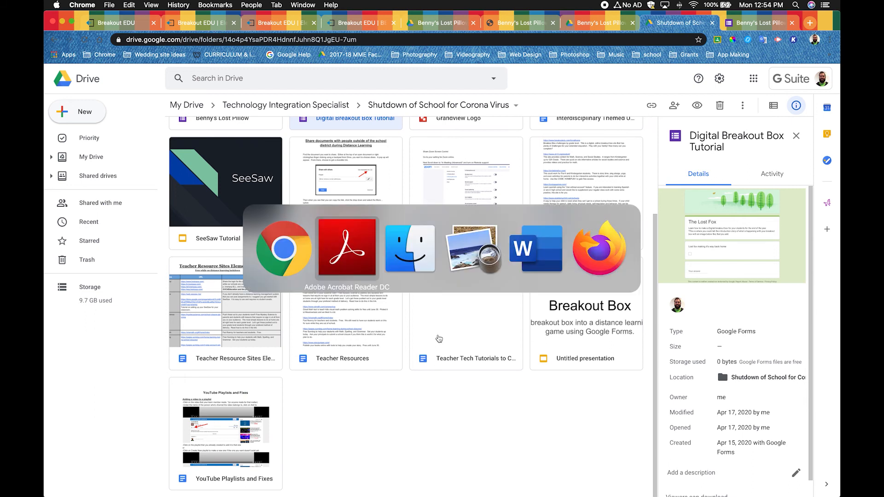
key("super+Tab")
mouse_move(516, 226)
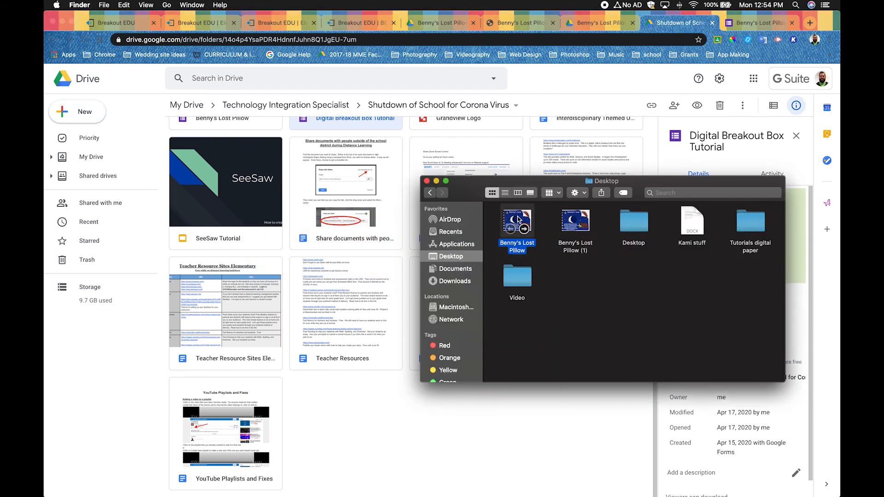
left_click_drag(518, 219, 437, 395)
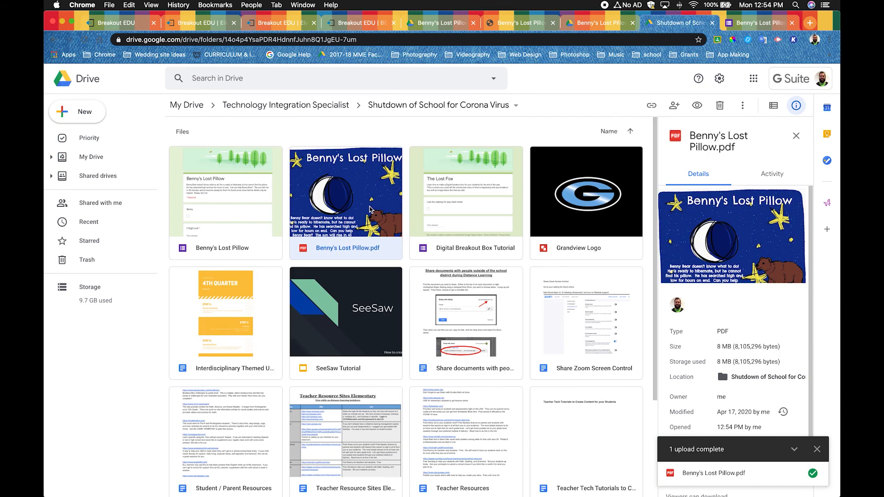
- Share the Benny's Lost Pillow PDF so that anyone with the link can view it without signing in, and copy its link
right_click(371, 201)
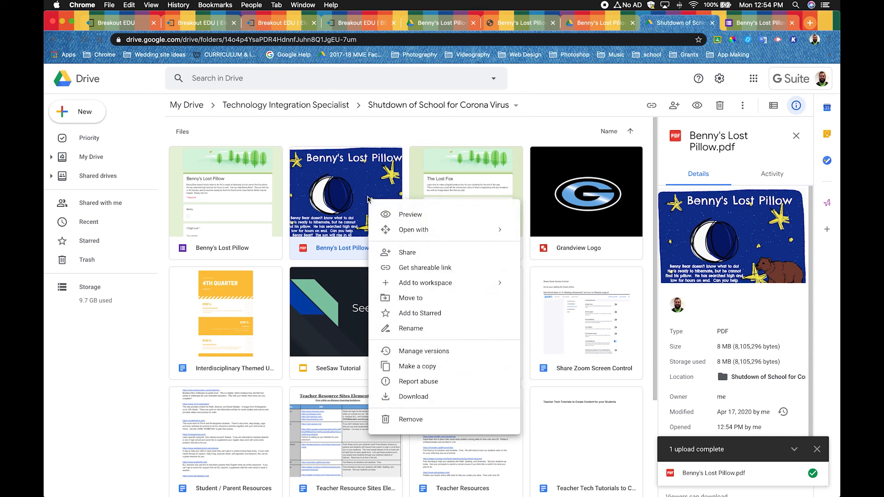
left_click(410, 257)
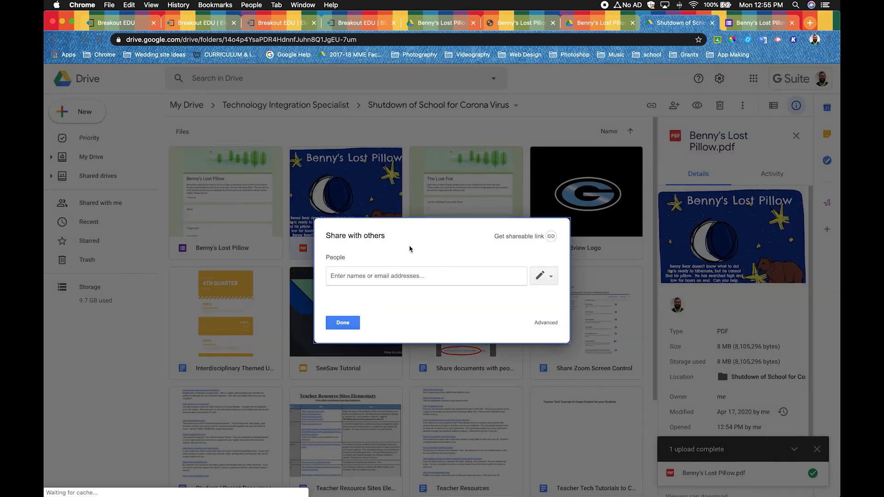
left_click(545, 237)
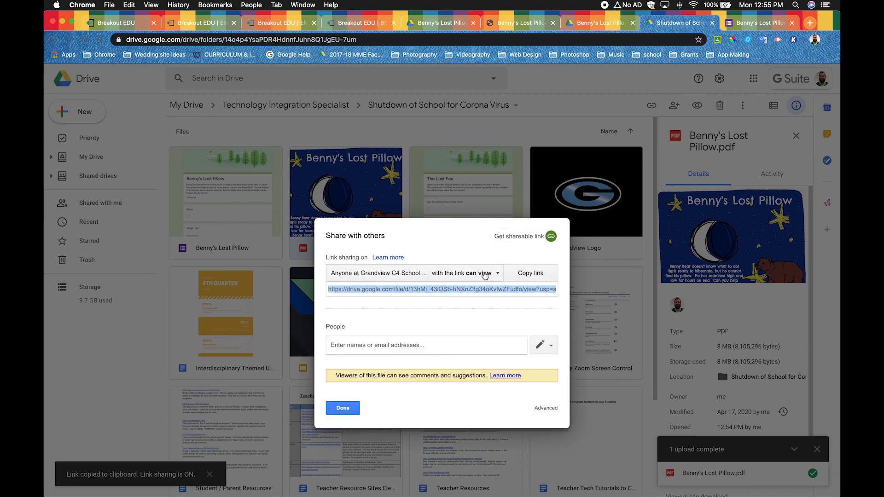
left_click(485, 275)
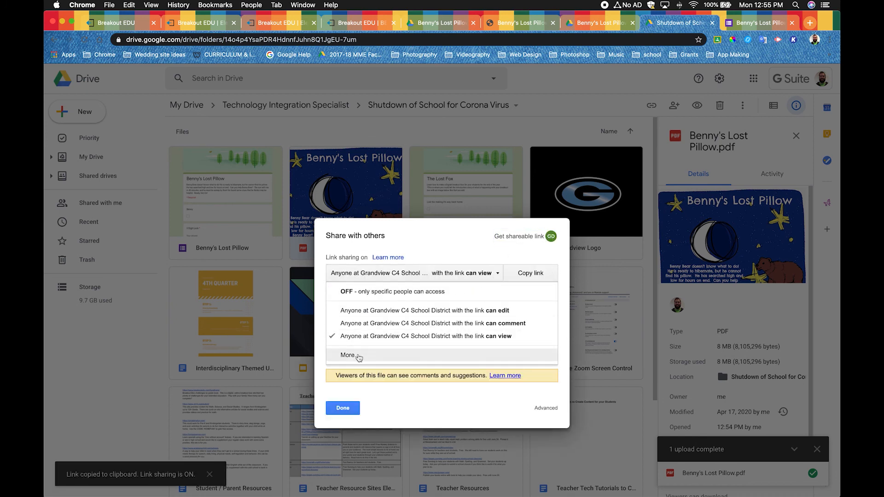
left_click(359, 355)
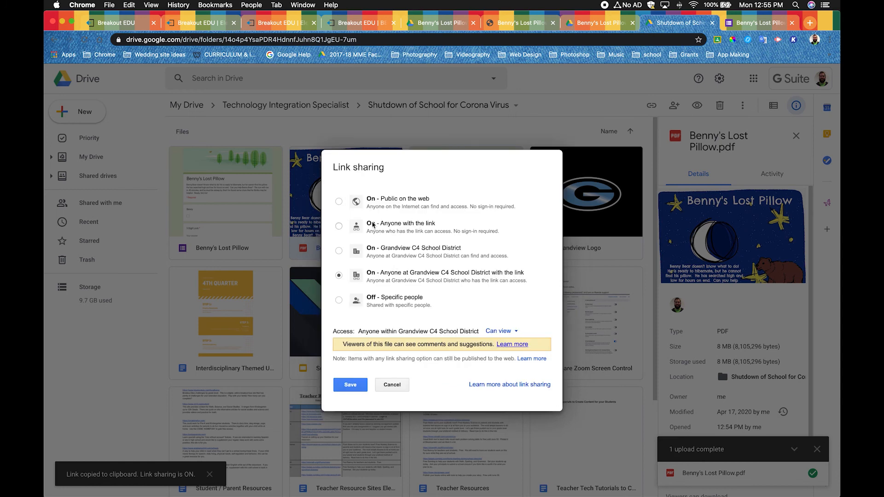
left_click(390, 229)
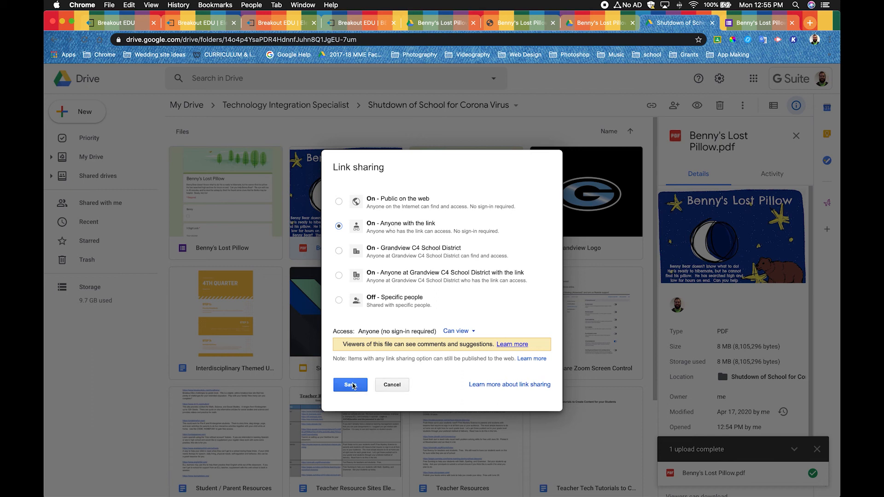
left_click(351, 385)
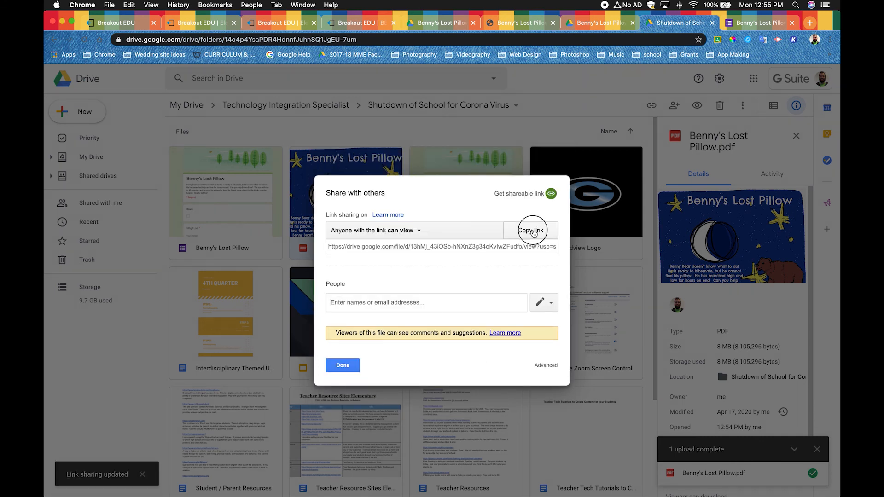
left_click(532, 232)
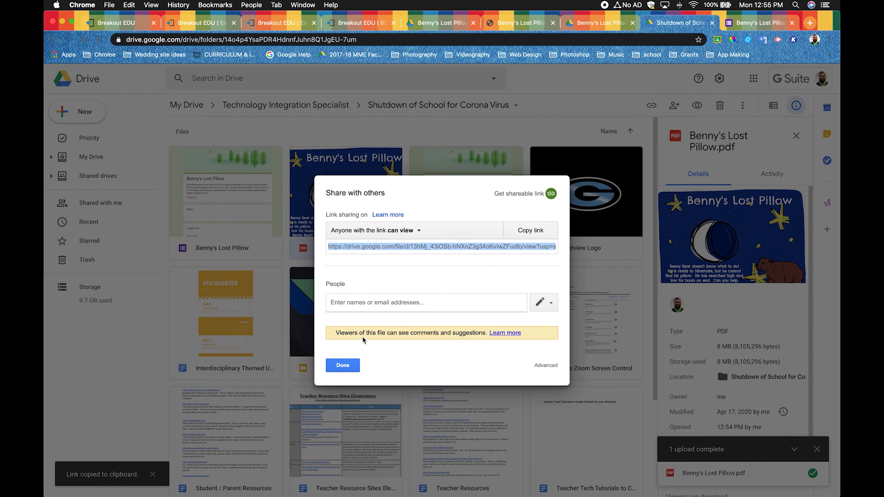
- Switch to the Benny's Lost Pillow form and paste the PDF link below its description, separated by a blank line
left_click(738, 22)
scroll(451, 207, "up", 15)
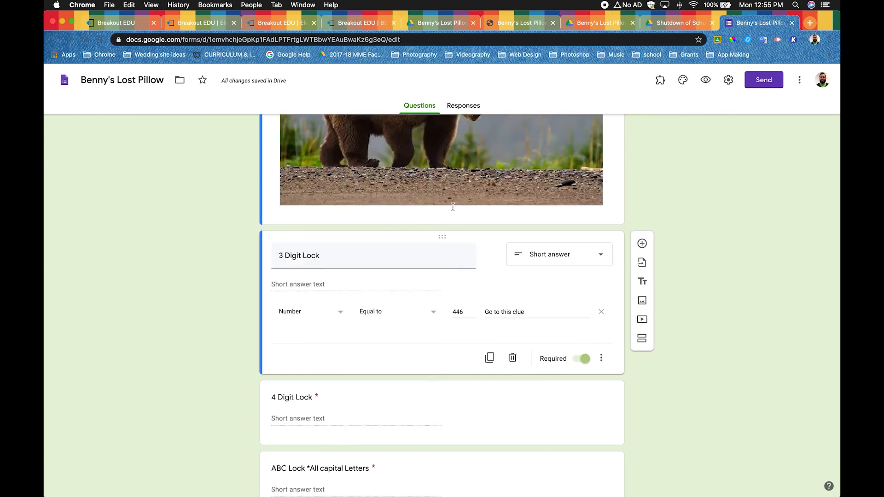
scroll(451, 211, "down", 1)
left_click(492, 219)
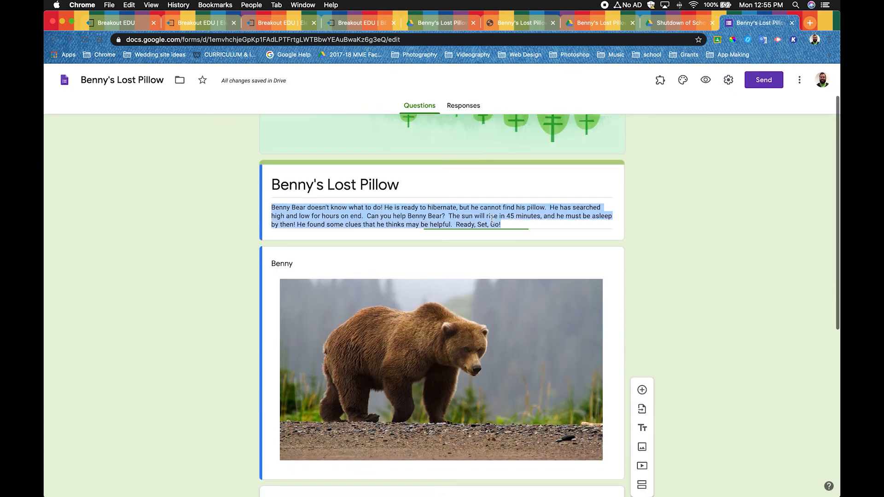
left_click(512, 224)
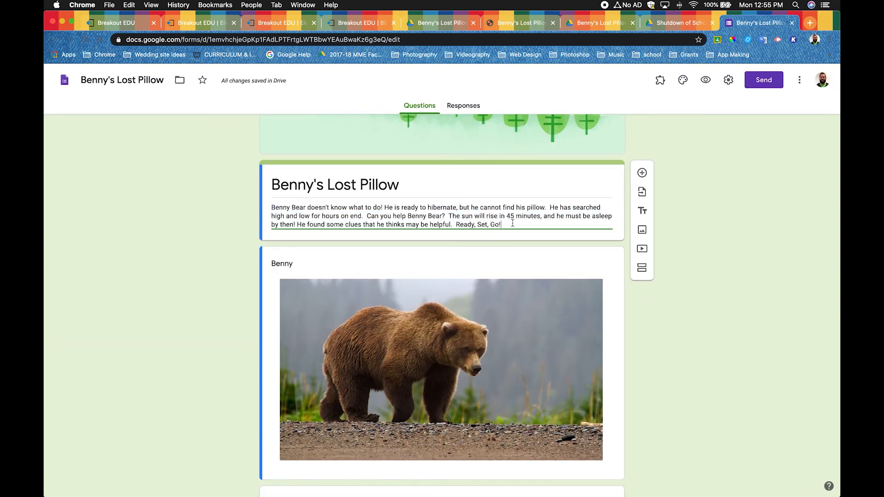
key("Return")
key("Return")
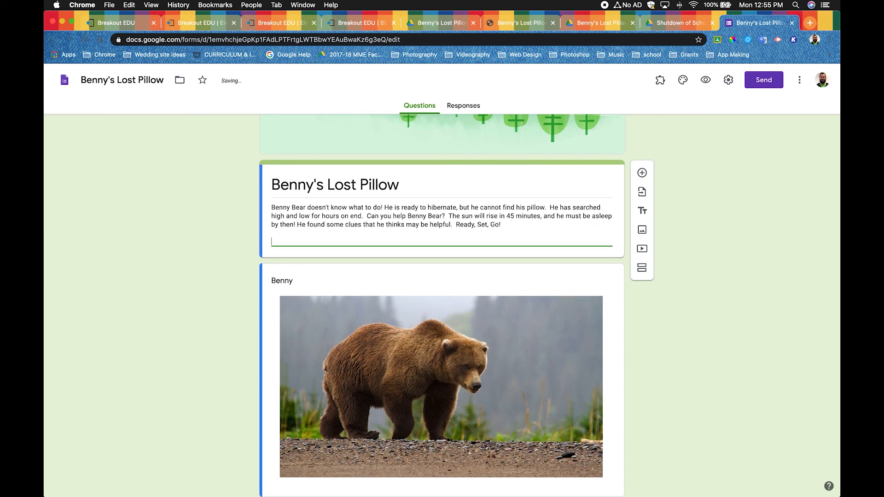
key("super+v")
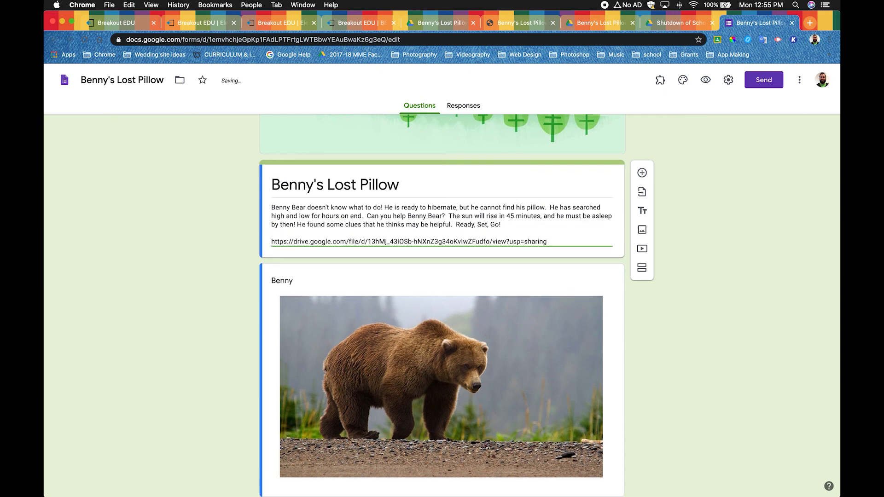
- Add the line "Here are the clues for the game" under the PDF link in the form description
key("Return")
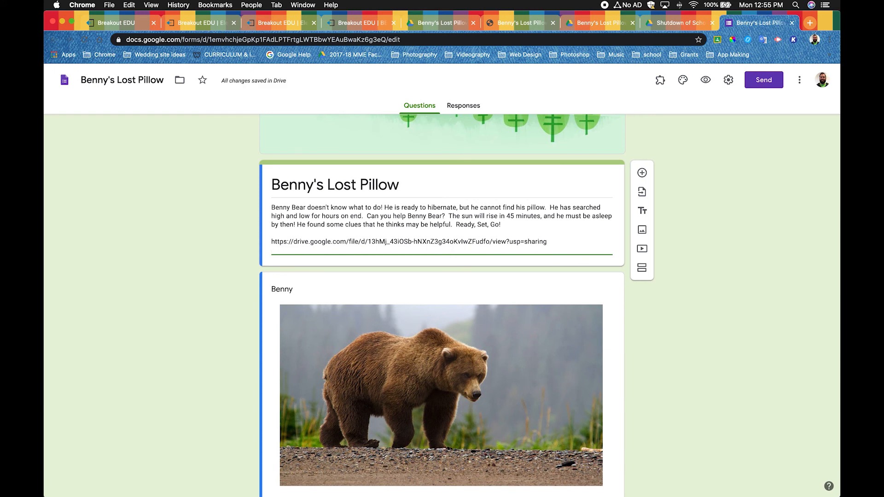
type("Here are teh")
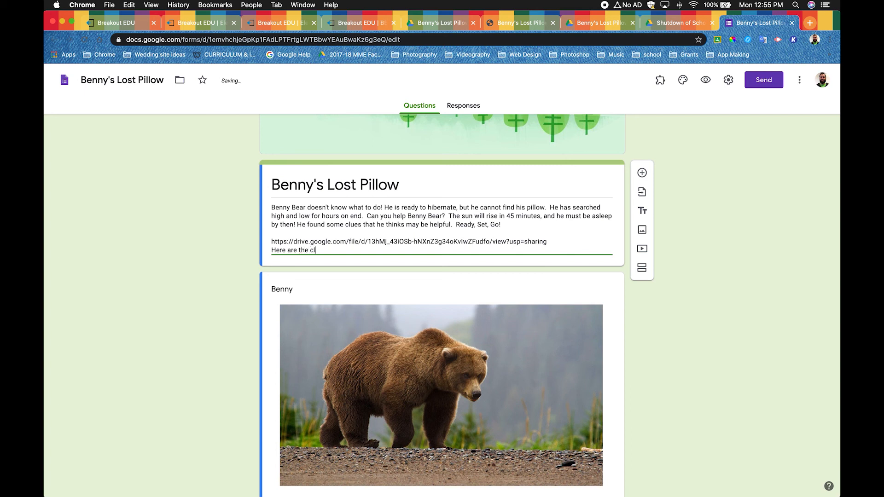
type(" clues for the game")
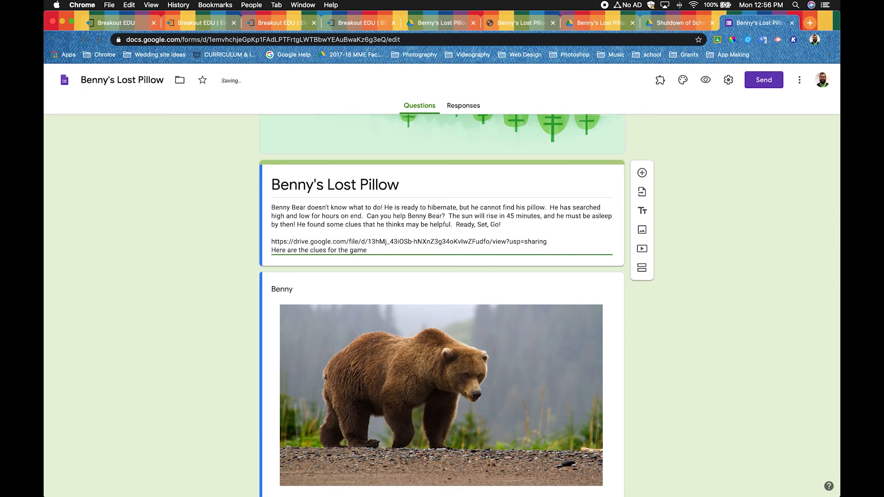
key("Tab")
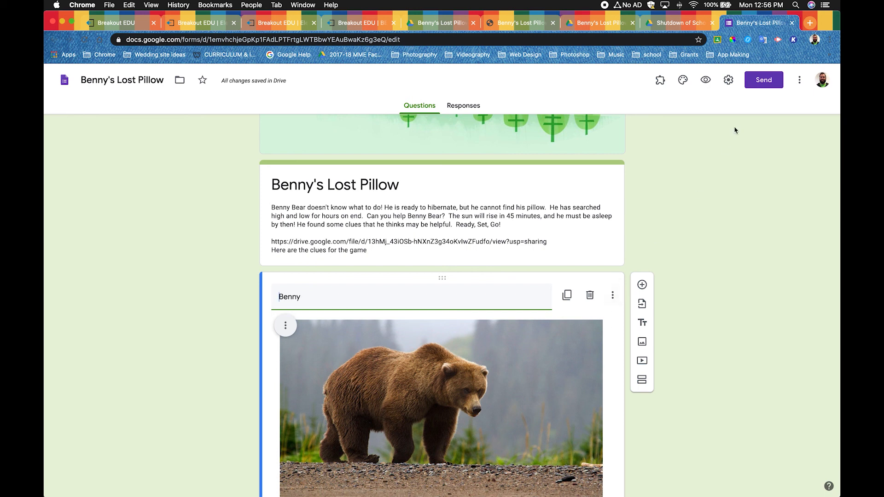
- Lift the form's Grandview C4 School District restriction and set its confirmation message to "Yay!!! You are amazing!!! Congratulations on completing this fun game!!!"
left_click(727, 85)
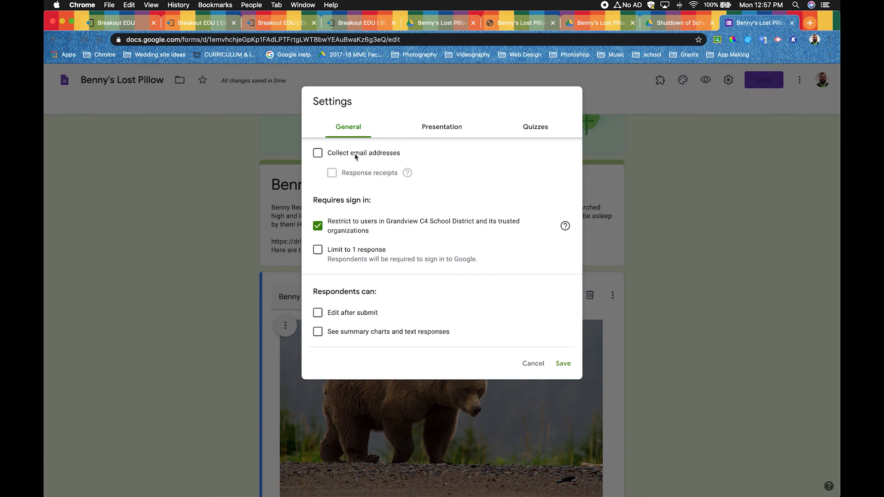
left_click(319, 227)
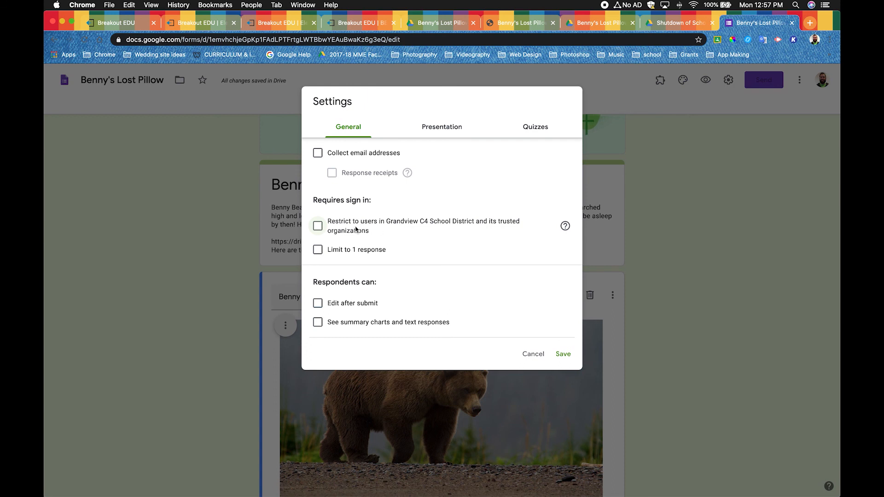
left_click(457, 134)
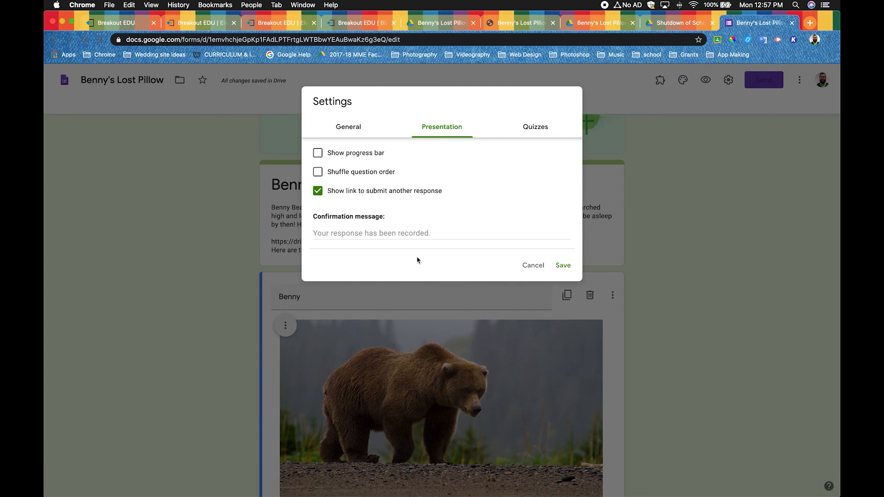
left_click(395, 236)
type("Yay!!")
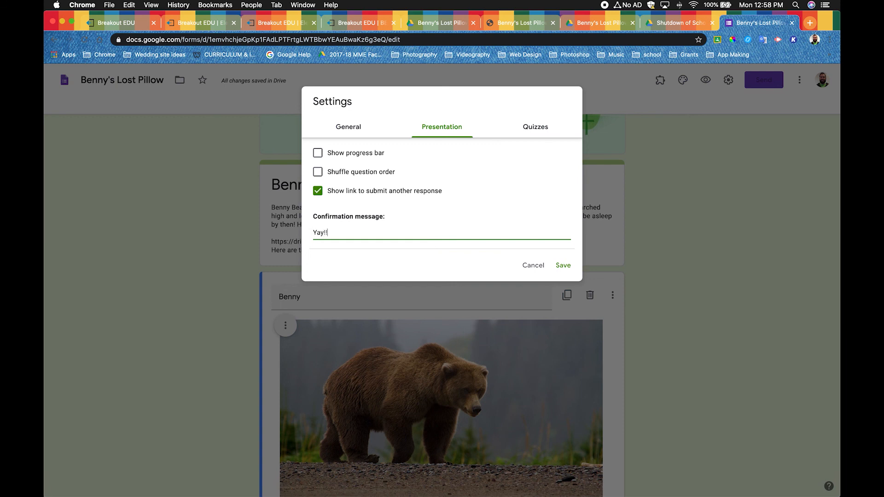
type("! You are amazing!!! Congratulations")
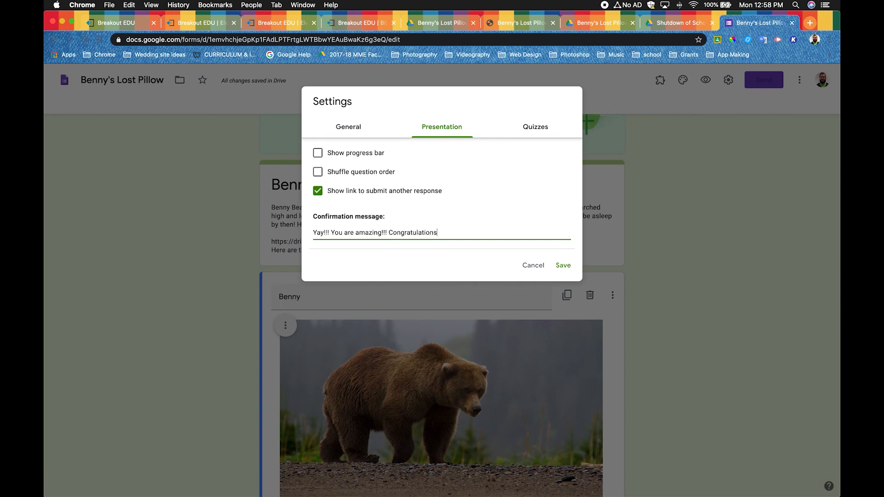
type(" on completing this fun game!!!")
left_click(563, 266)
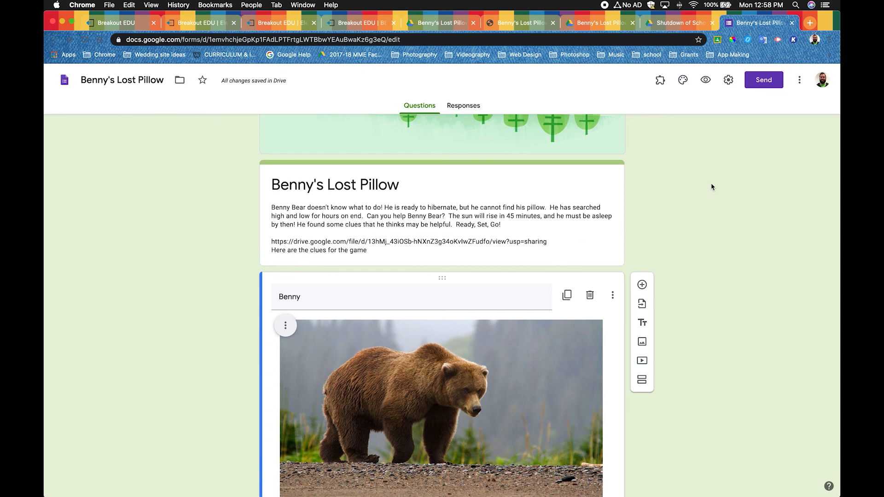
- Generate a shortened link for sending the Benny's Lost Pillow form and copy it
left_click(763, 83)
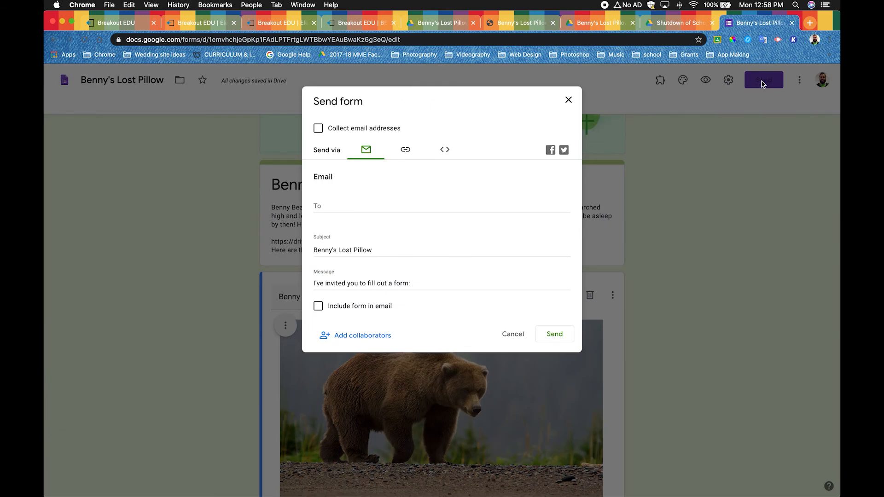
left_click(405, 149)
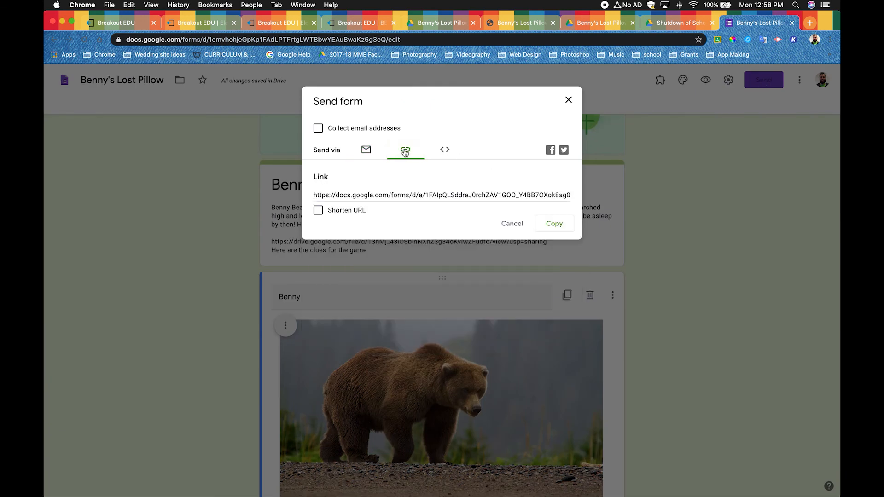
left_click(318, 210)
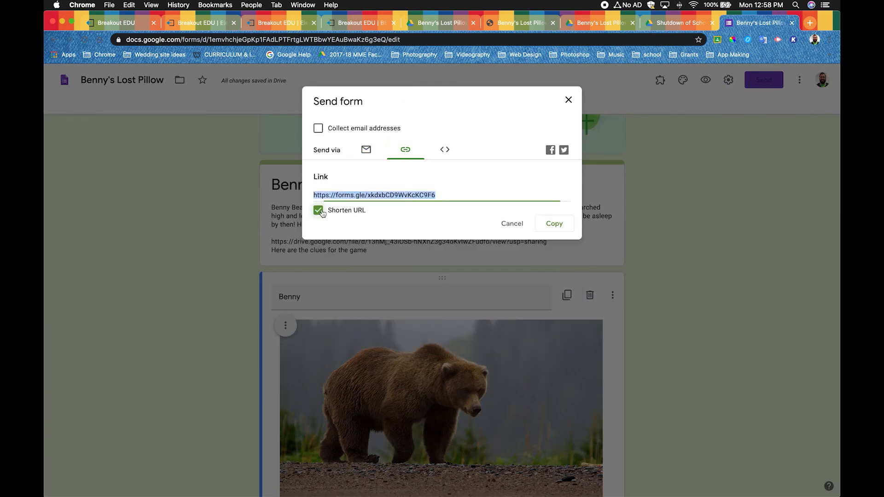
left_click(559, 228)
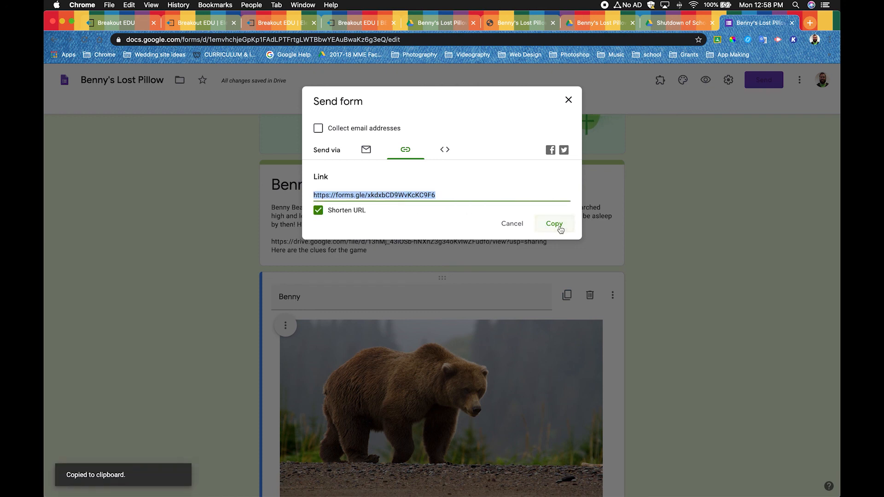